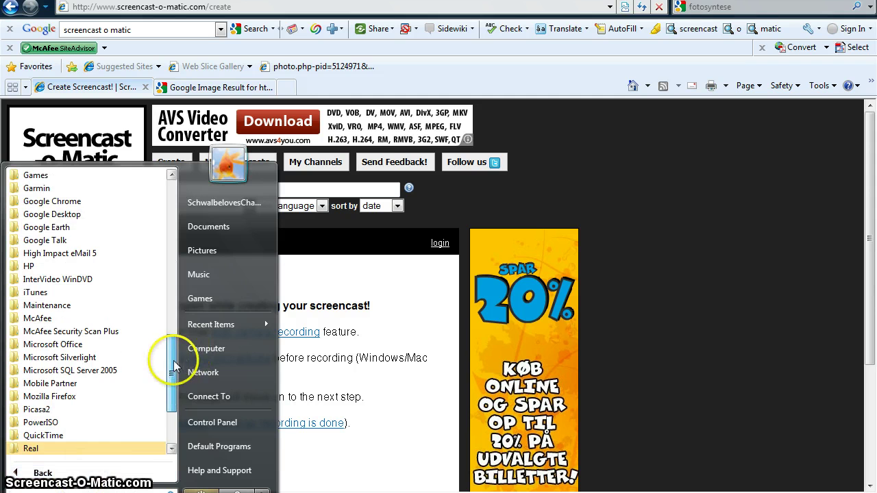
# Step: Launch Windows Movie Maker from the installed programs
pyautogui.moveTo(173, 360); pyautogui.dragTo(176, 296)
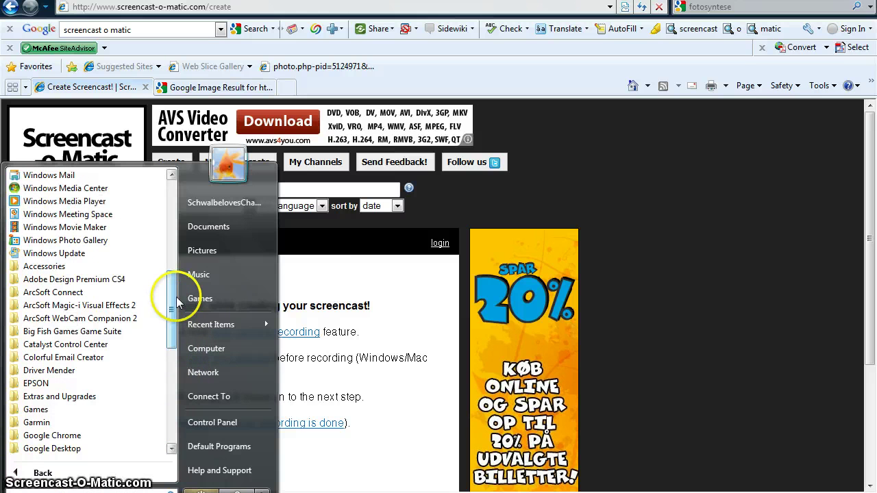
pyautogui.click(99, 228)
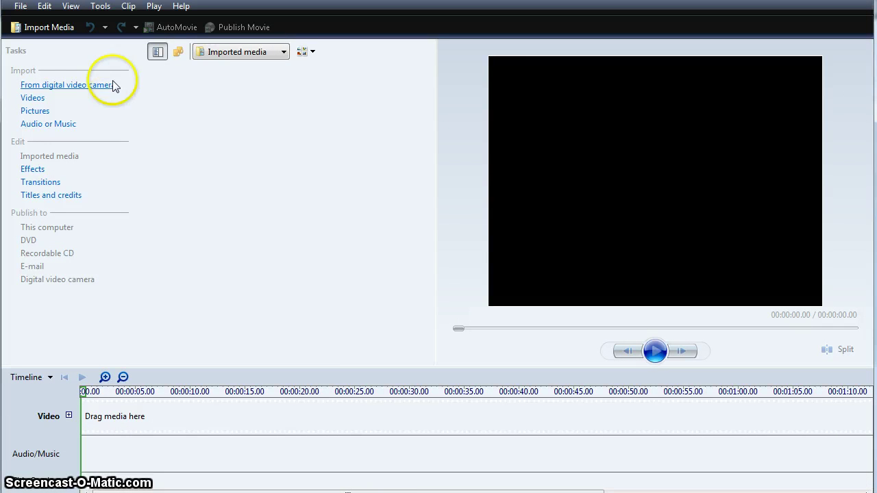
# Step: Import the sample videos Bear, Butterfly and Lake and place all three clips at the start of the timeline's video track
pyautogui.click(40, 100)
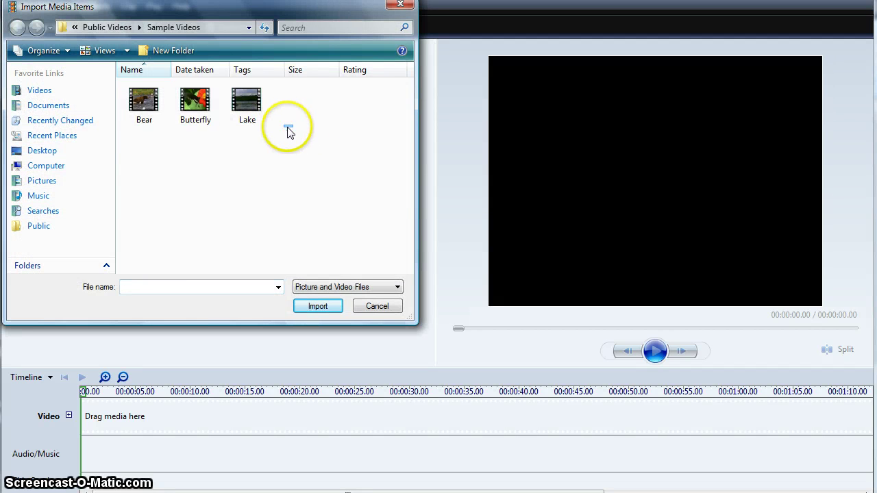
pyautogui.moveTo(291, 134); pyautogui.dragTo(141, 141)
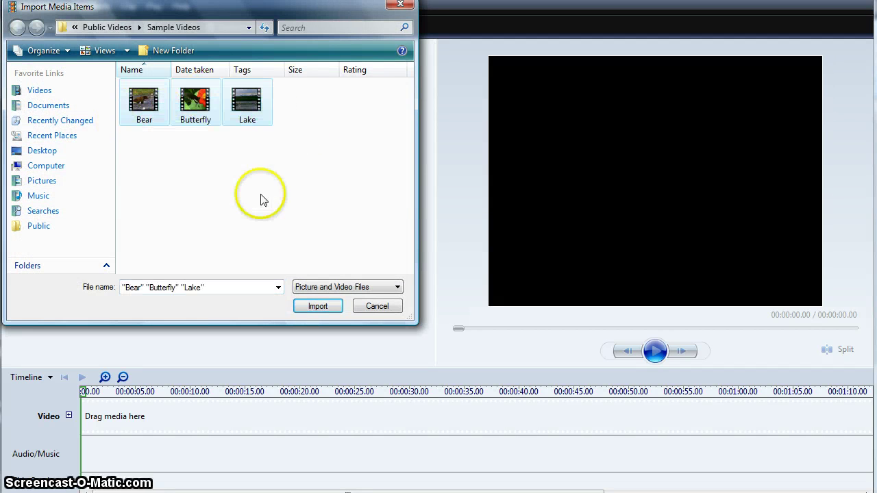
pyautogui.click(312, 305)
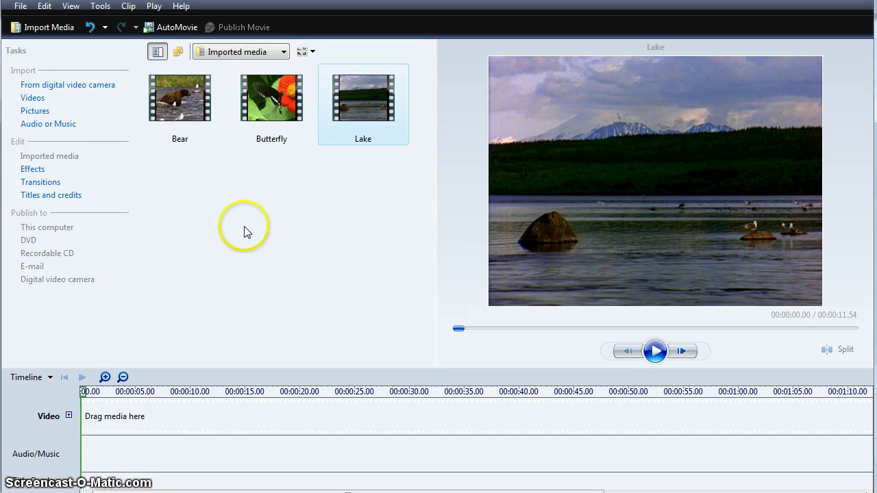
pyautogui.moveTo(397, 182); pyautogui.dragTo(98, 418)
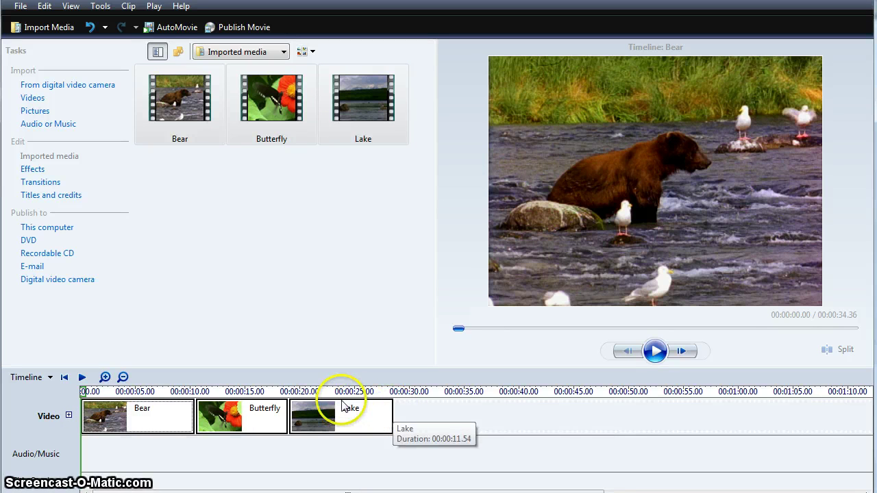
# Step: Split the Bear clip at about 6.2 seconds and remove its second part from the timeline
pyautogui.click(137, 392)
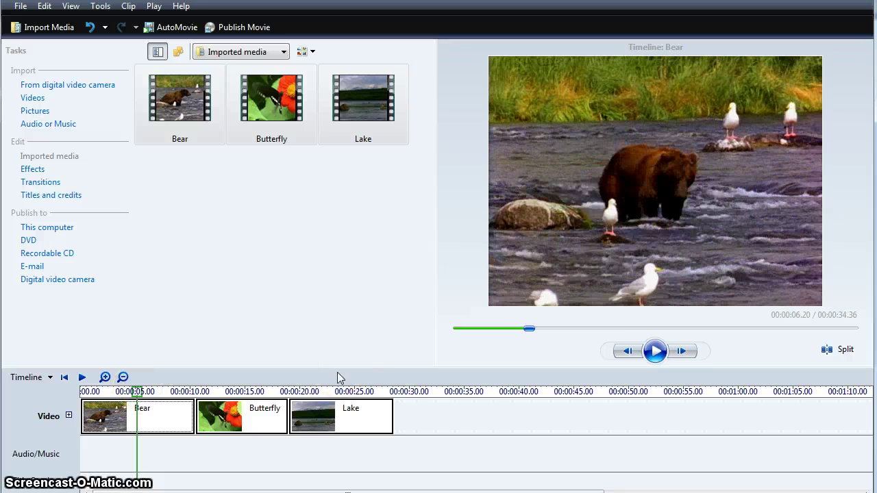
pyautogui.click(836, 352)
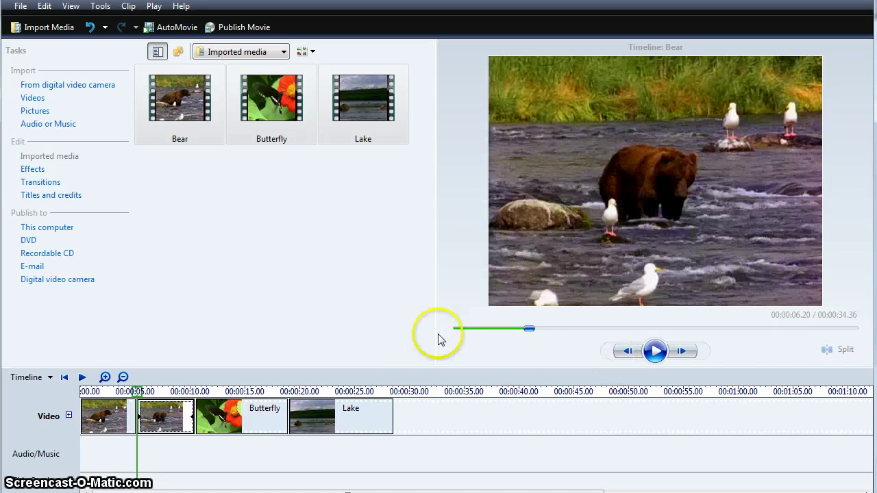
pyautogui.click(158, 425)
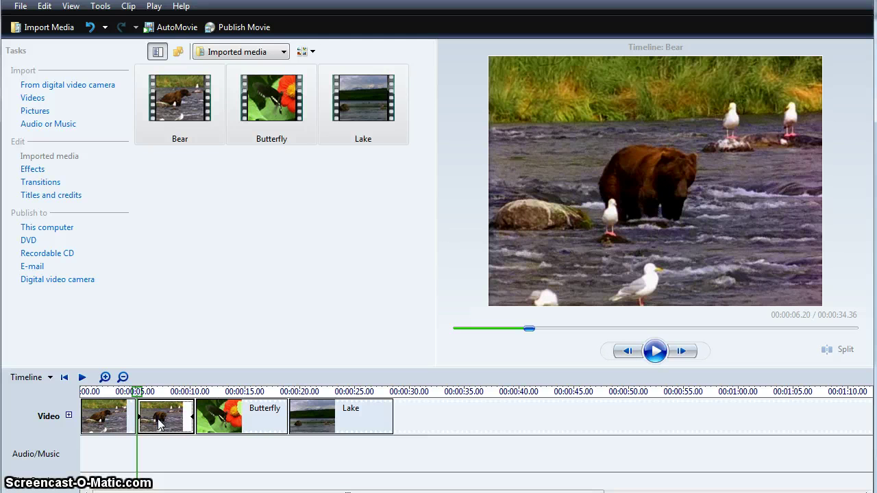
pyautogui.press('Delete')
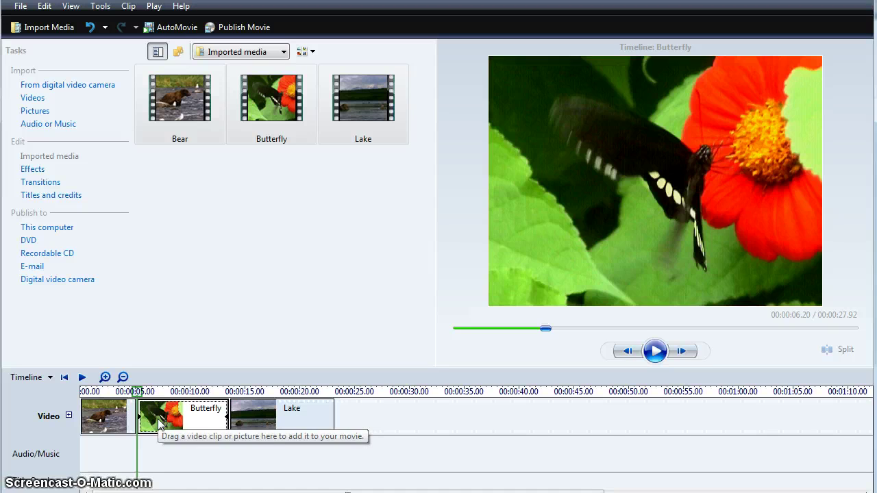
pyautogui.click(117, 425)
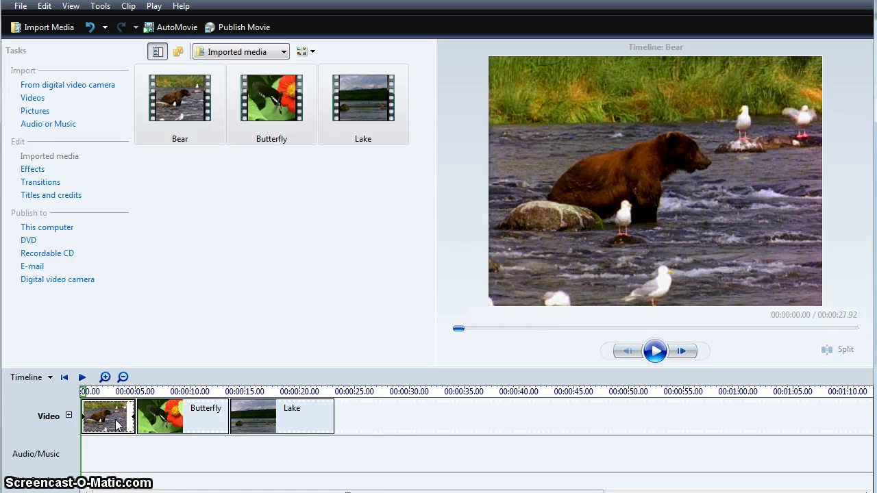
pyautogui.click(196, 214)
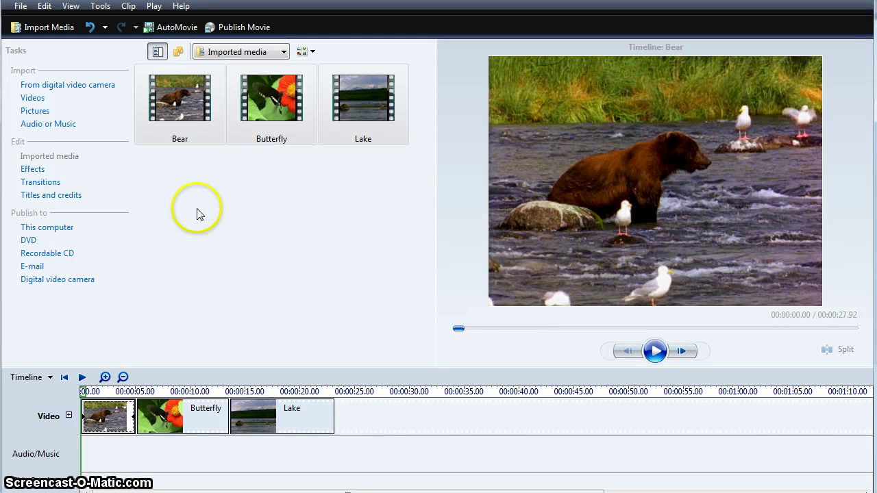
# Step: Save the project as test in the Videos folder, replacing the existing file of that name
pyautogui.click(22, 7)
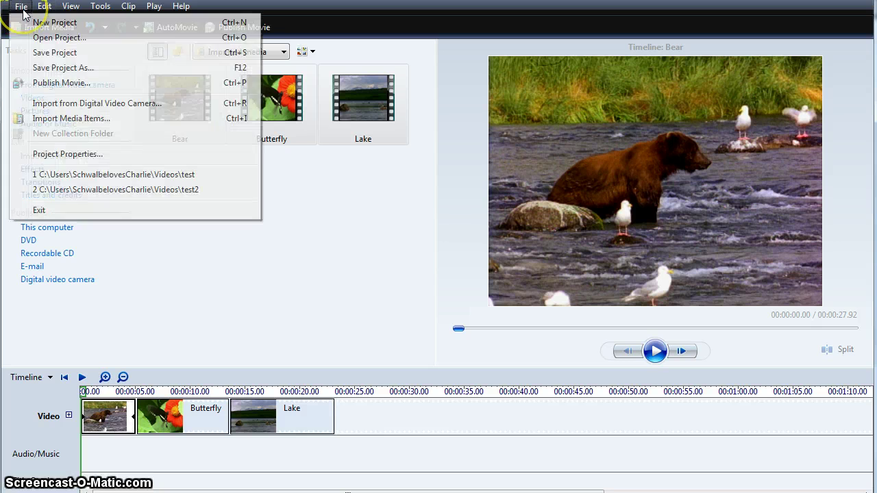
pyautogui.click(63, 68)
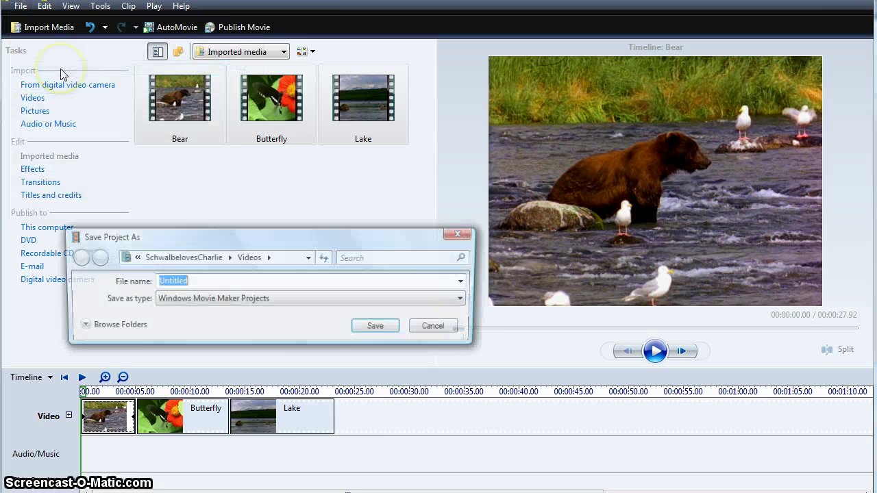
pyautogui.click(240, 190)
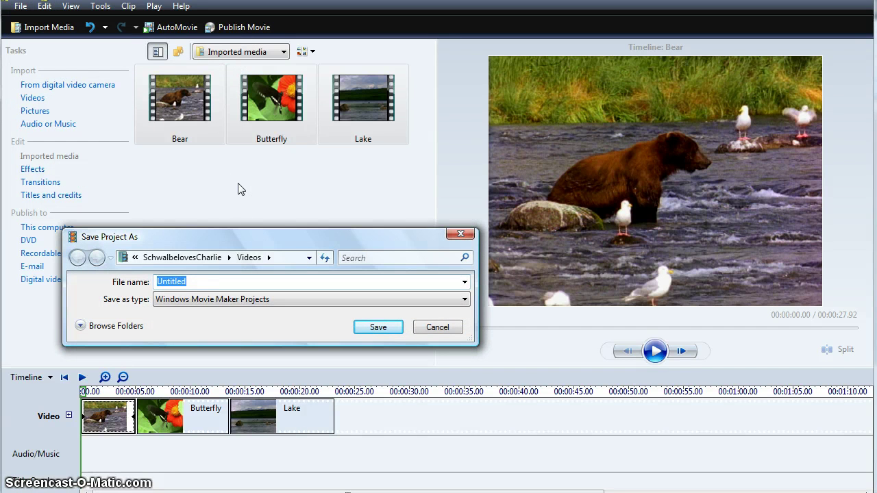
pyautogui.click(320, 242)
pyautogui.write('test')
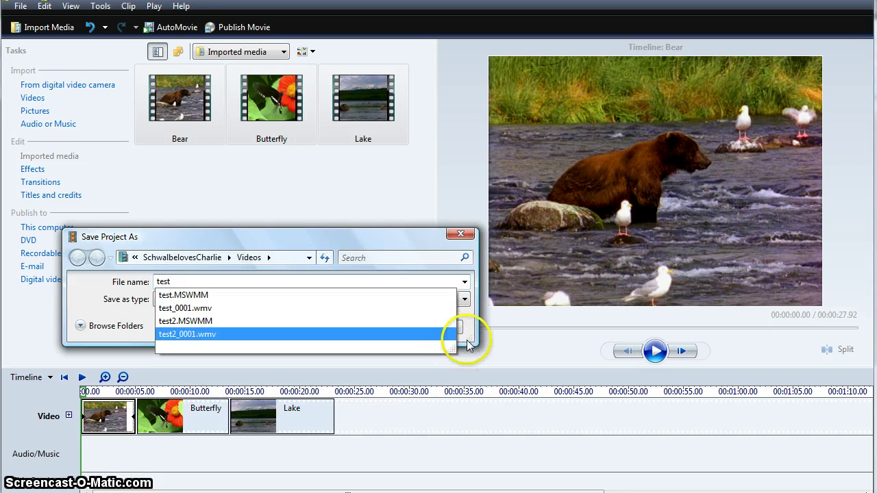
pyautogui.click(467, 340)
pyautogui.click(396, 331)
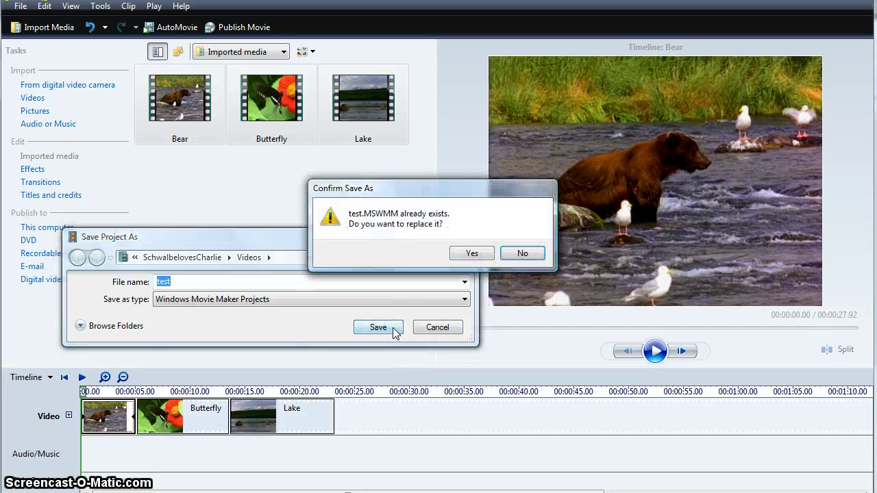
pyautogui.click(480, 255)
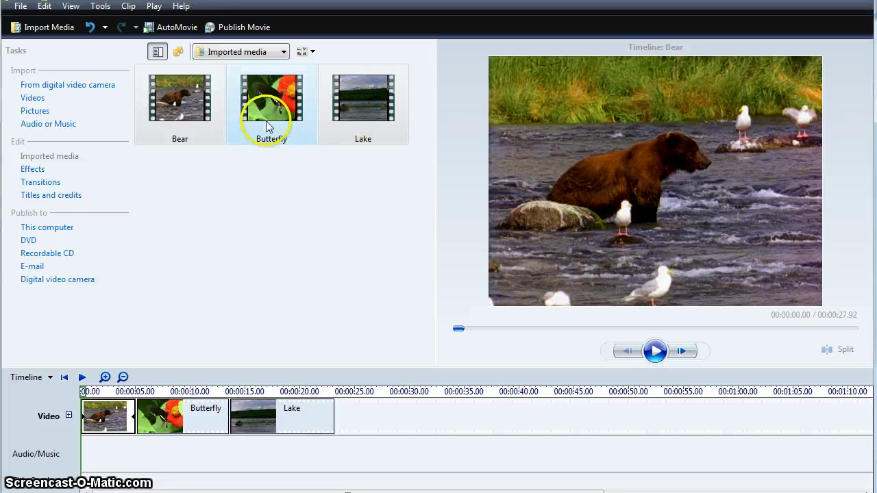
pyautogui.click(340, 293)
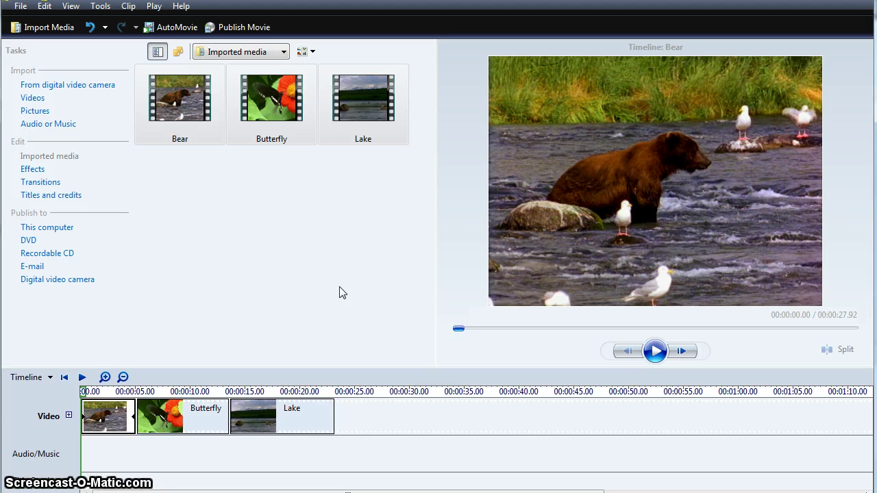
pyautogui.click(308, 262)
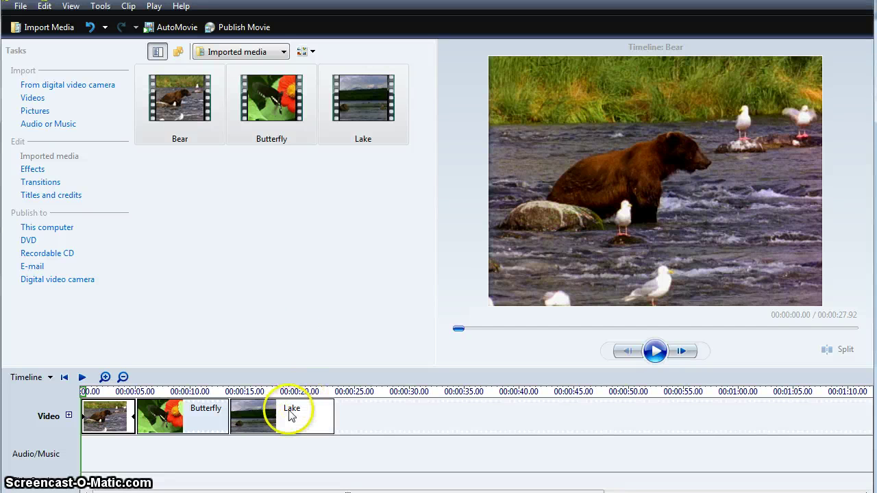
# Step: Review the help article on importable video, audio and picture file formats, and close the help window
pyautogui.click(164, 492)
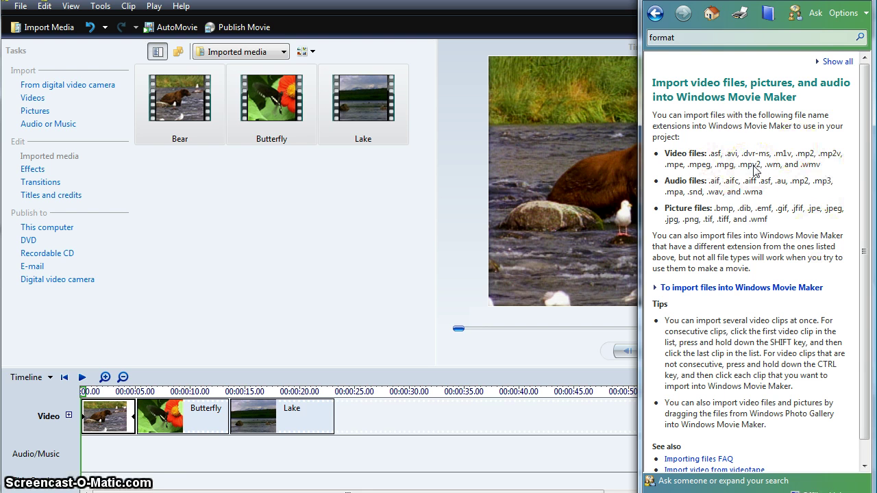
pyautogui.click(800, 63)
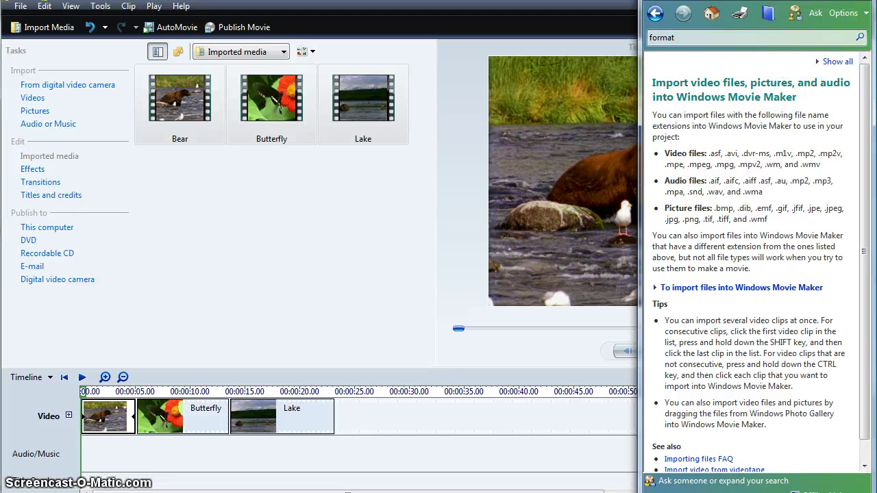
pyautogui.hotkey('alt', 'F4')
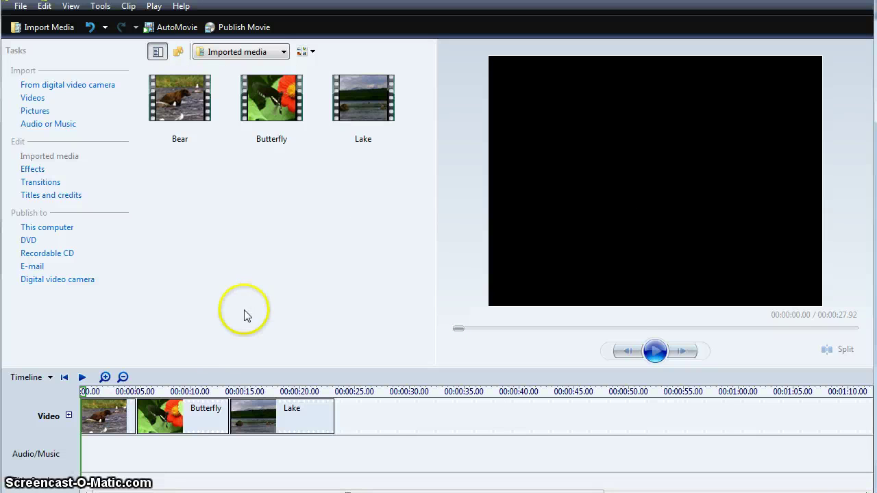
# Step: Split the Butterfly clip at about 10.8 seconds on the timeline and move the Lake clip between its two halves
pyautogui.click(183, 396)
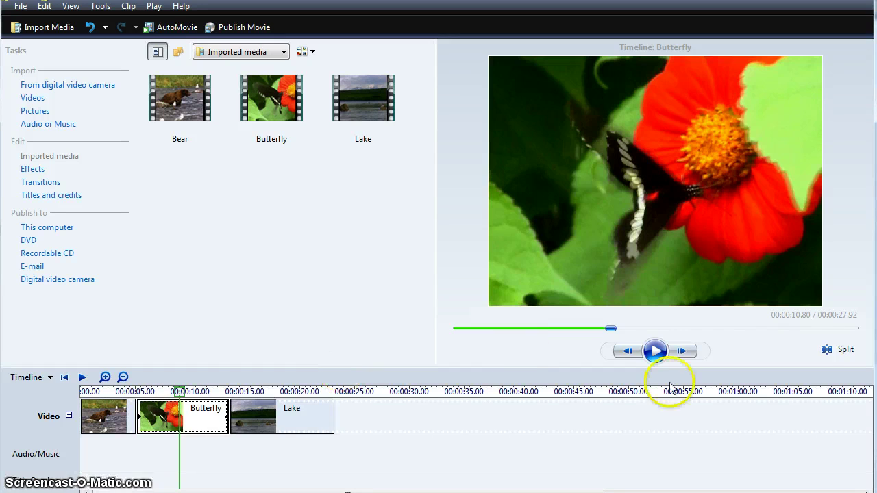
pyautogui.click(827, 350)
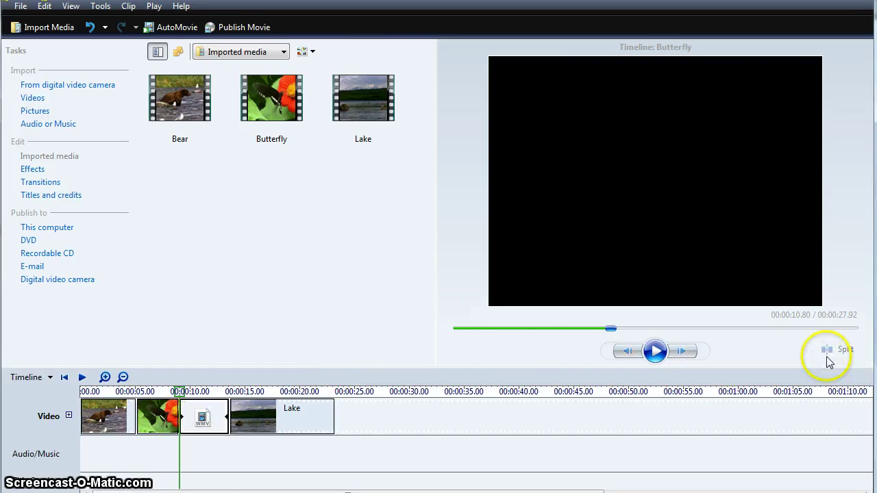
pyautogui.click(287, 416)
pyautogui.moveTo(288, 416); pyautogui.dragTo(184, 412)
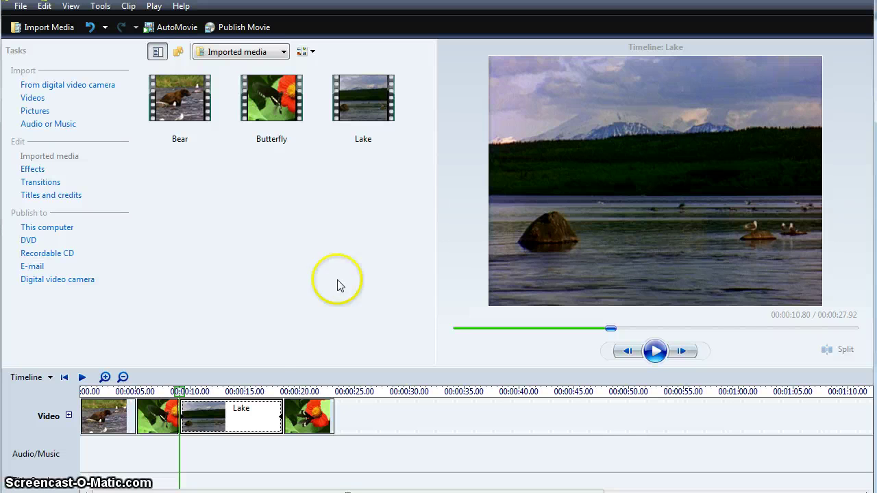
# Step: Preview the cut from the end of the Lake clip to the last Butterfly clip
pyautogui.click(274, 392)
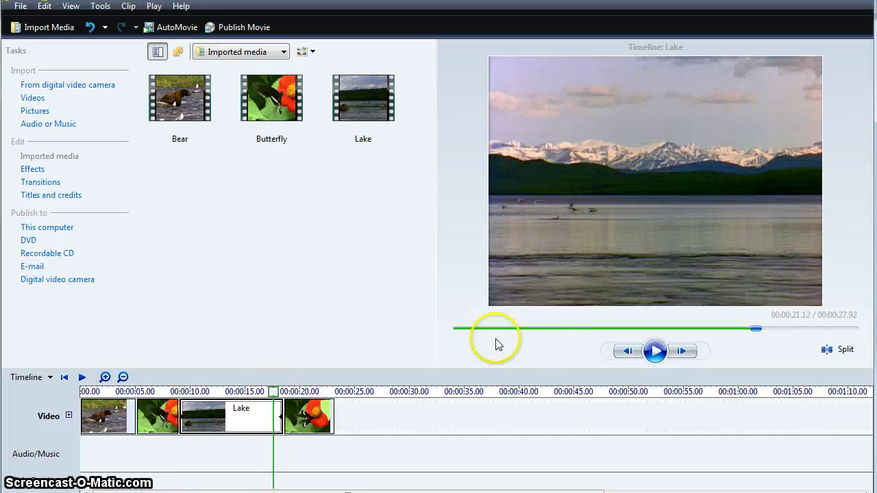
pyautogui.click(656, 351)
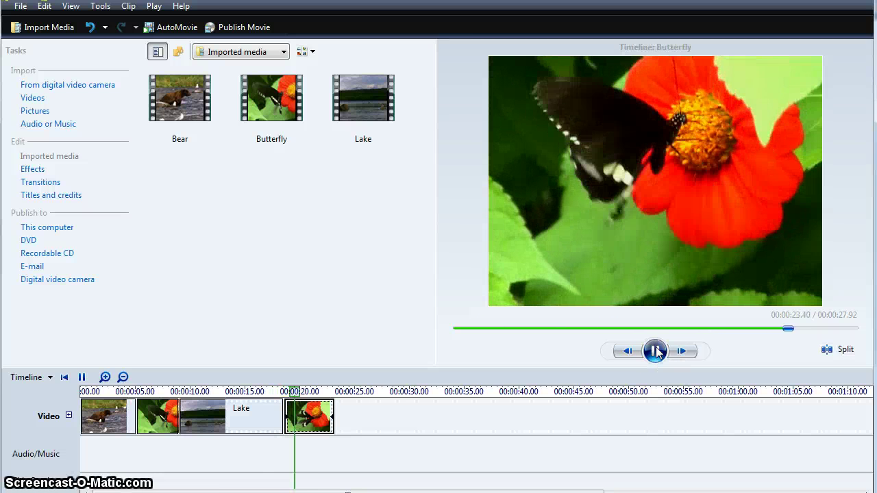
pyautogui.click(656, 351)
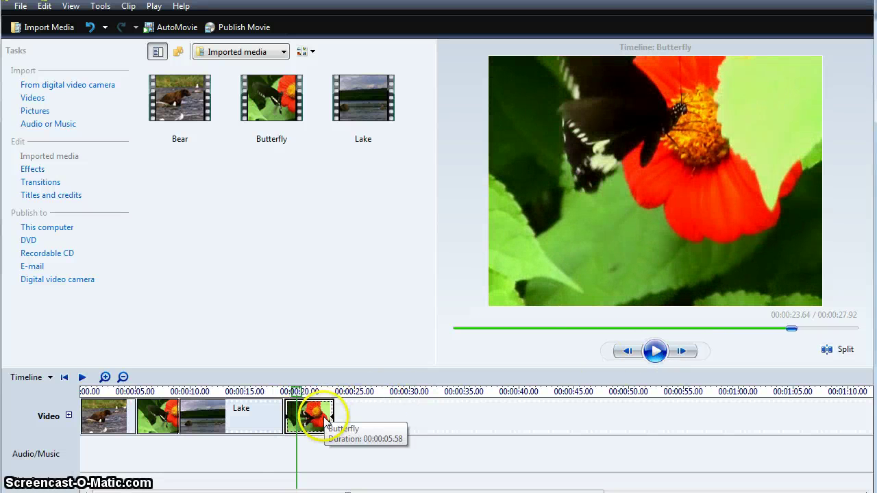
# Step: Overlap the last Butterfly clip with the end of the Lake clip by about 1 second and preview the crossover
pyautogui.moveTo(326, 420); pyautogui.dragTo(317, 425)
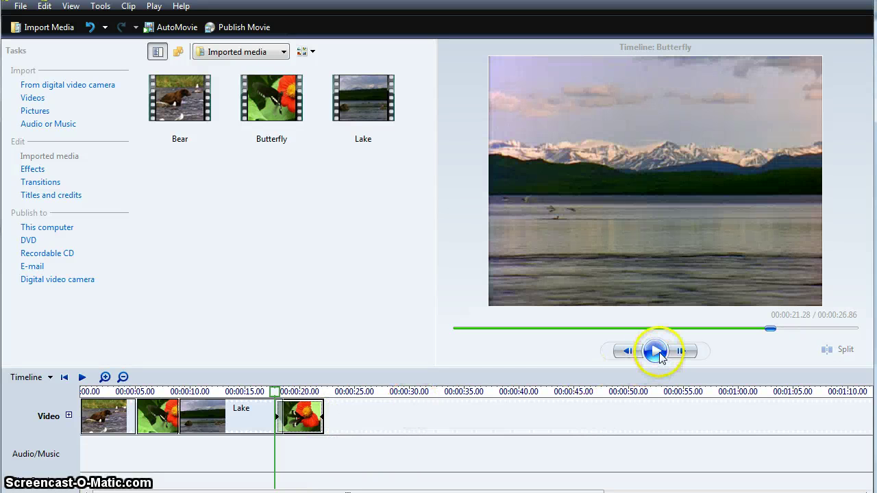
pyautogui.click(274, 416)
pyautogui.click(267, 391)
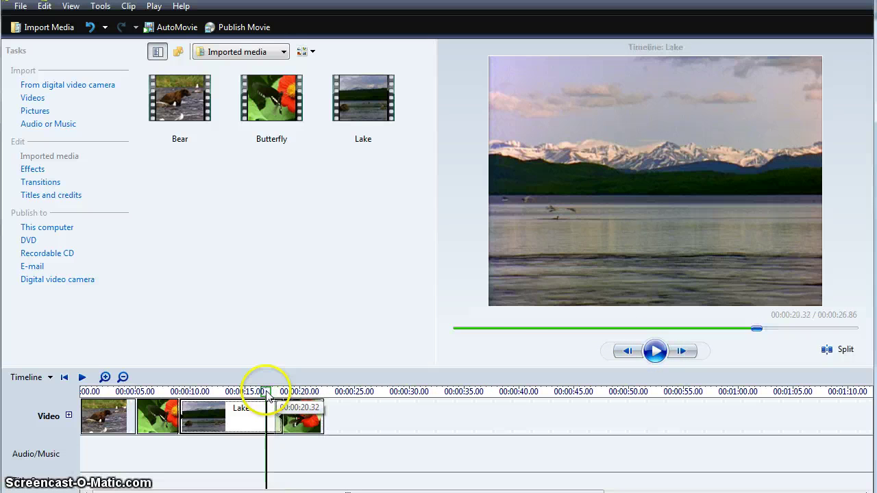
pyautogui.click(654, 353)
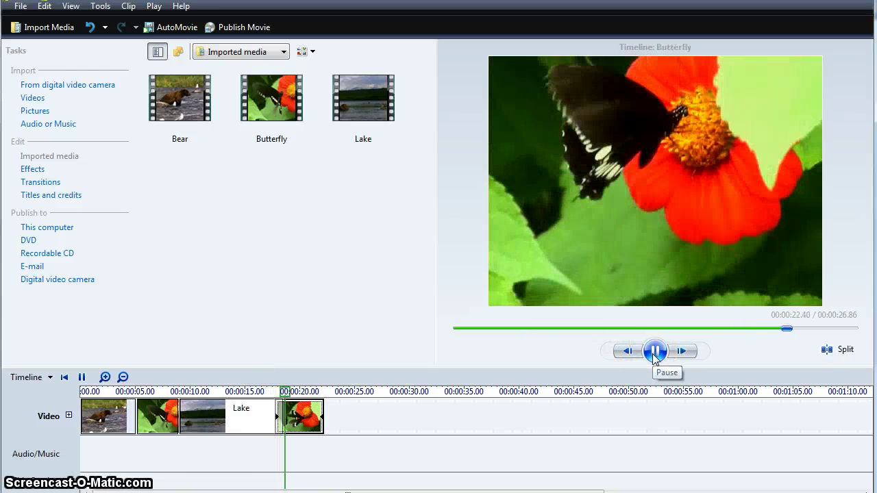
pyautogui.click(656, 353)
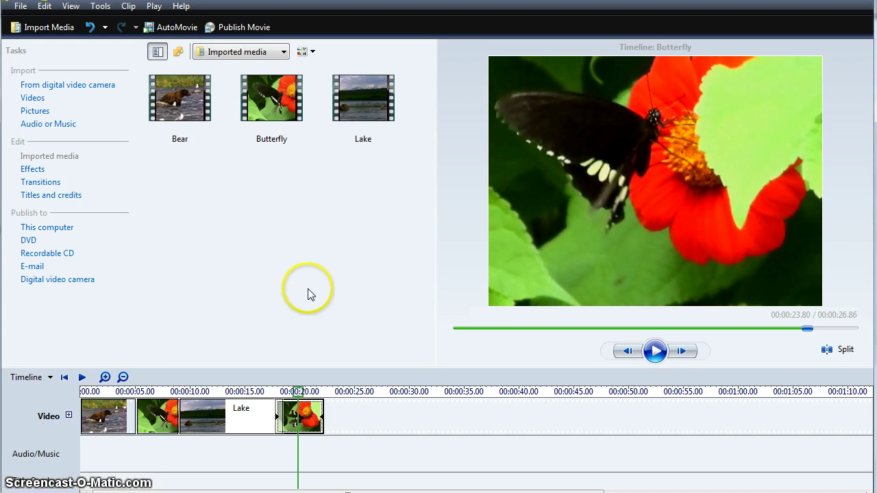
# Step: Apply the Speed Up, Double effect to the Lake clip on the timeline
pyautogui.click(223, 421)
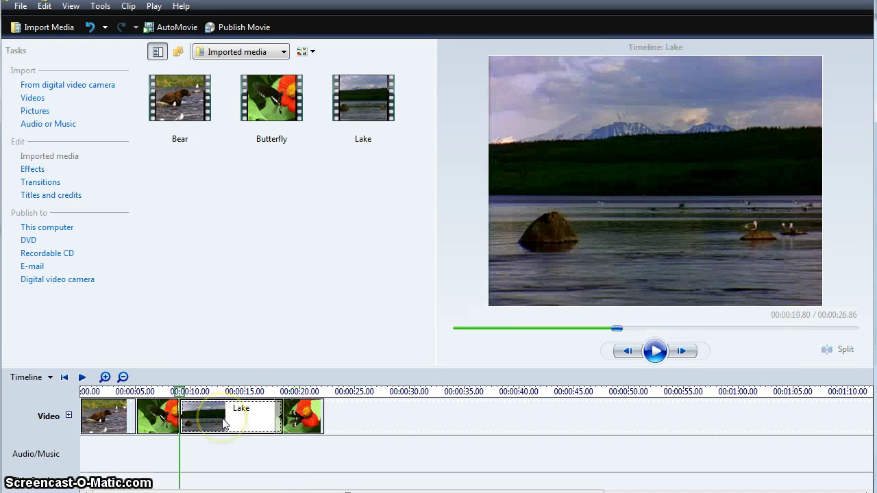
pyautogui.rightClick(224, 423)
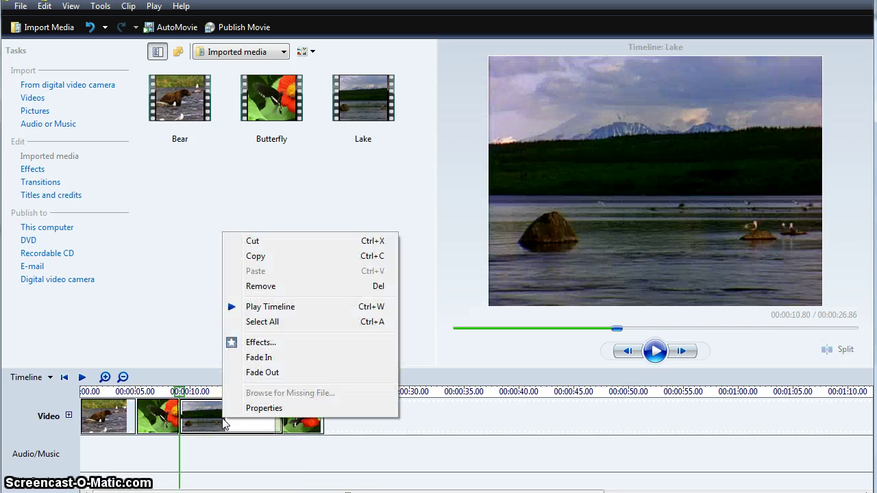
pyautogui.click(274, 348)
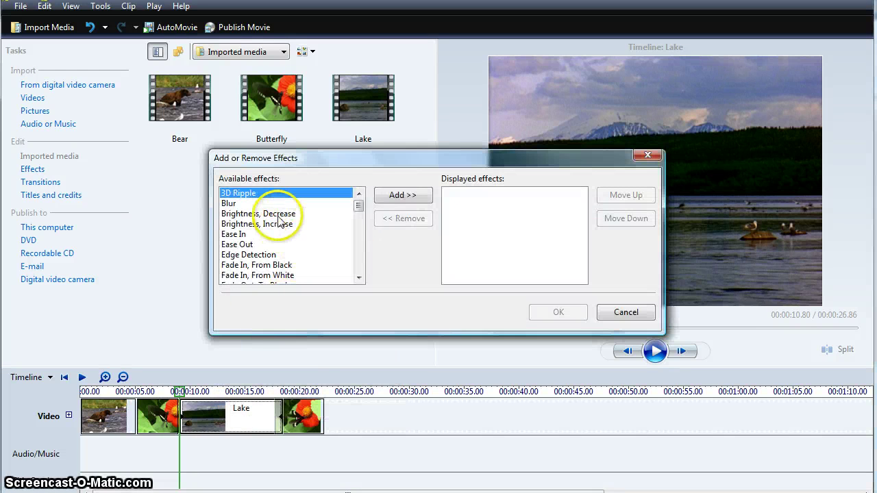
pyautogui.click(279, 213)
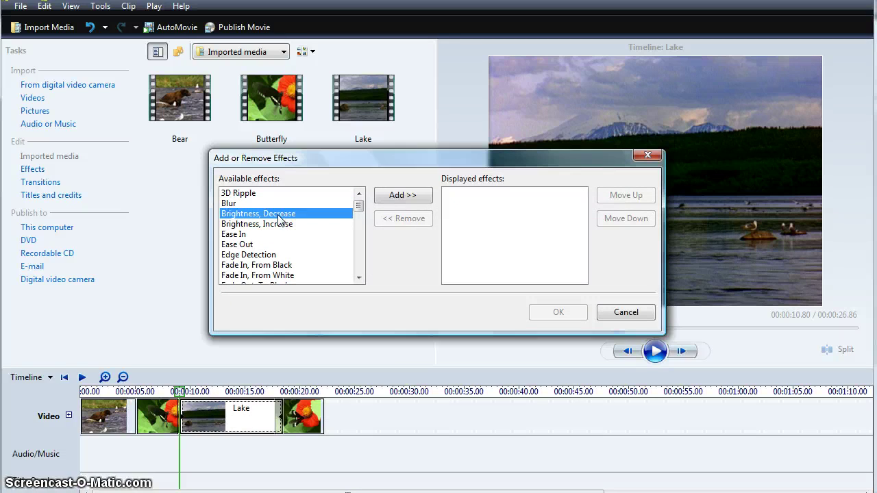
pyautogui.press('Down')
pyautogui.press('Down')
pyautogui.press('Down')
pyautogui.press('Down')
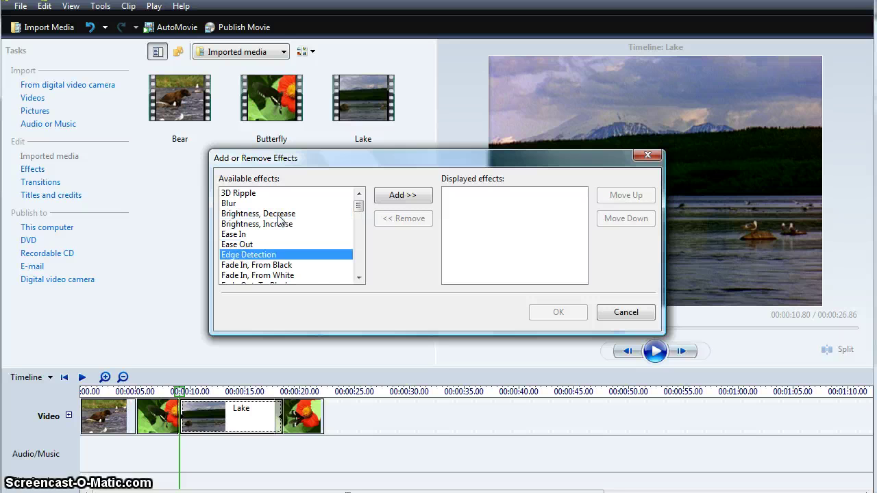
pyautogui.press('Down')
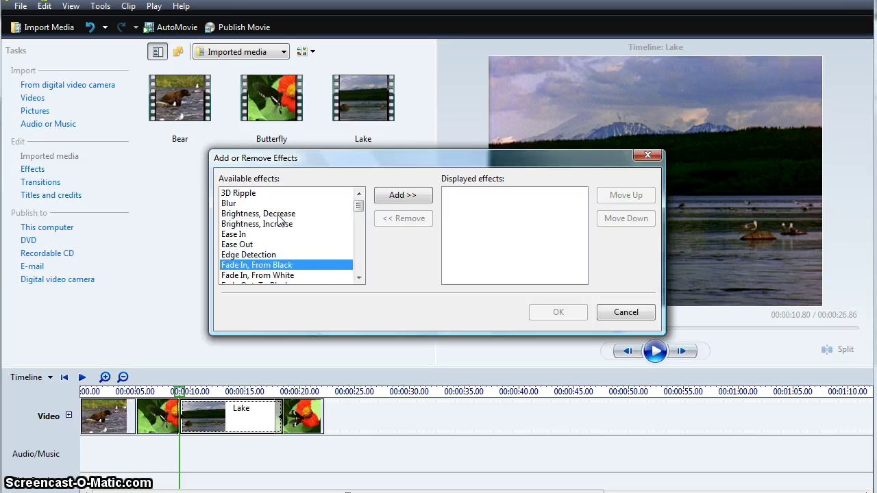
pyautogui.press('Down')
pyautogui.press('Down')
pyautogui.press('Down')
pyautogui.press('Down')
pyautogui.press('Down')
pyautogui.press('Down')
pyautogui.press('Down')
pyautogui.press('Down')
pyautogui.press('Down')
pyautogui.press('Down')
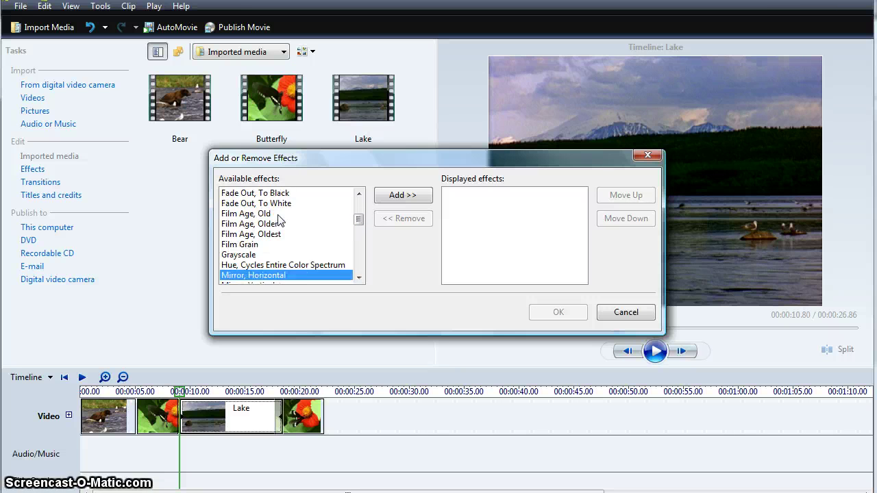
pyautogui.press('Down')
pyautogui.press('Down')
pyautogui.press('Down')
pyautogui.press('Down')
pyautogui.press('Down')
pyautogui.press('Down')
pyautogui.press('Down')
pyautogui.press('Down')
pyautogui.press('Down')
pyautogui.press('Down')
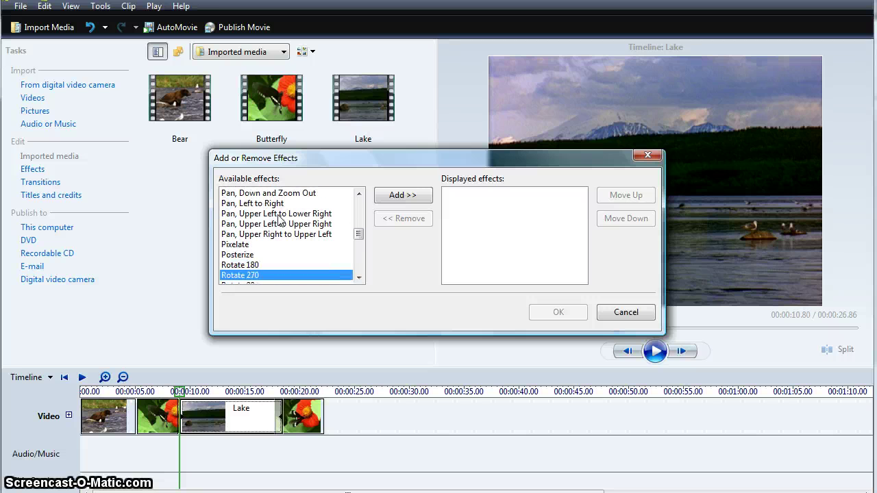
pyautogui.press('Down')
pyautogui.press('Down')
pyautogui.press('Down')
pyautogui.press('Down')
pyautogui.press('Down')
pyautogui.press('Down')
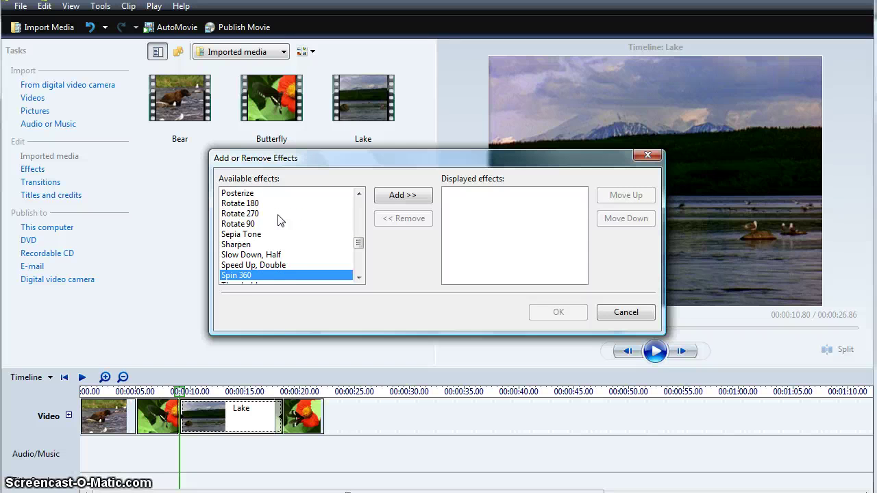
pyautogui.press('Up')
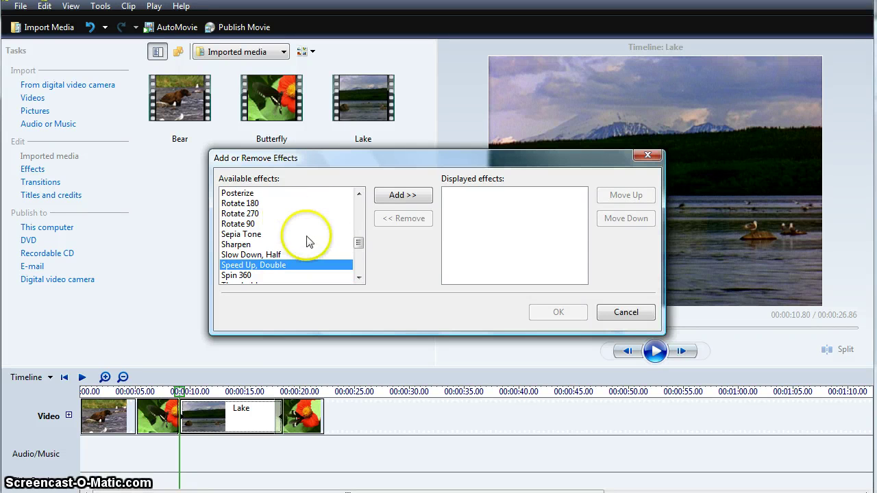
pyautogui.click(404, 197)
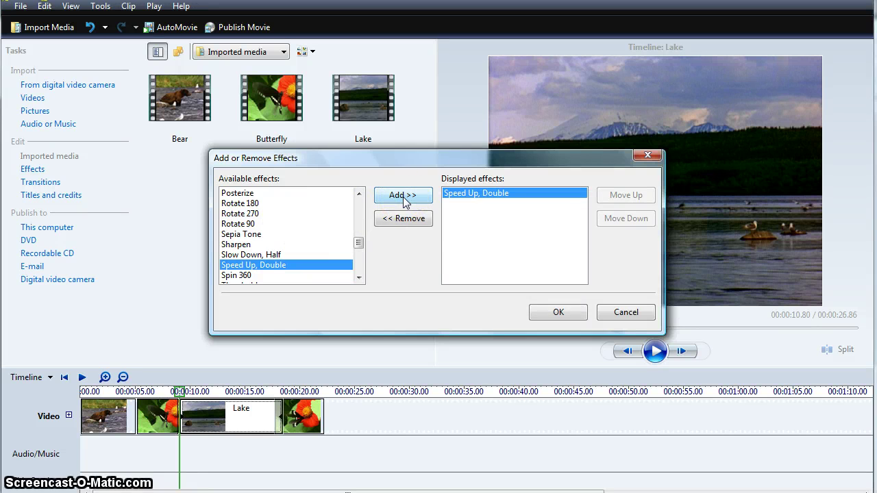
pyautogui.click(558, 313)
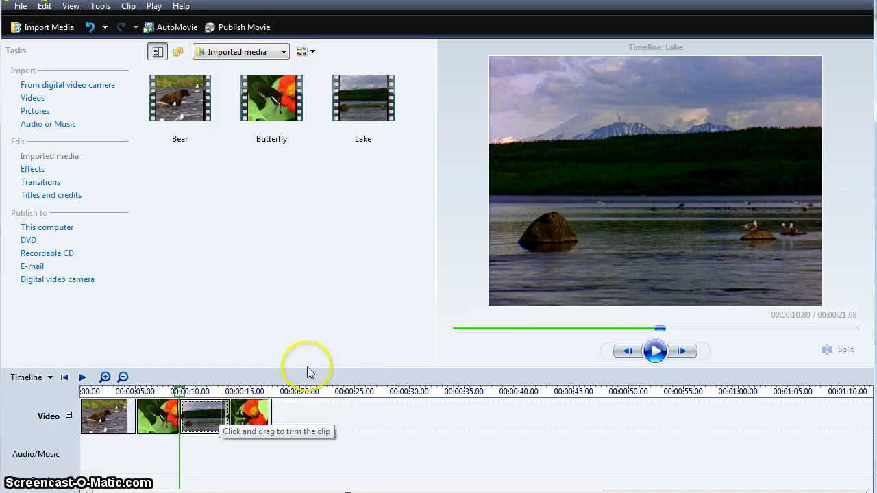
# Step: Preview the beginning of the sped-up Lake clip and deselect it
pyautogui.click(655, 353)
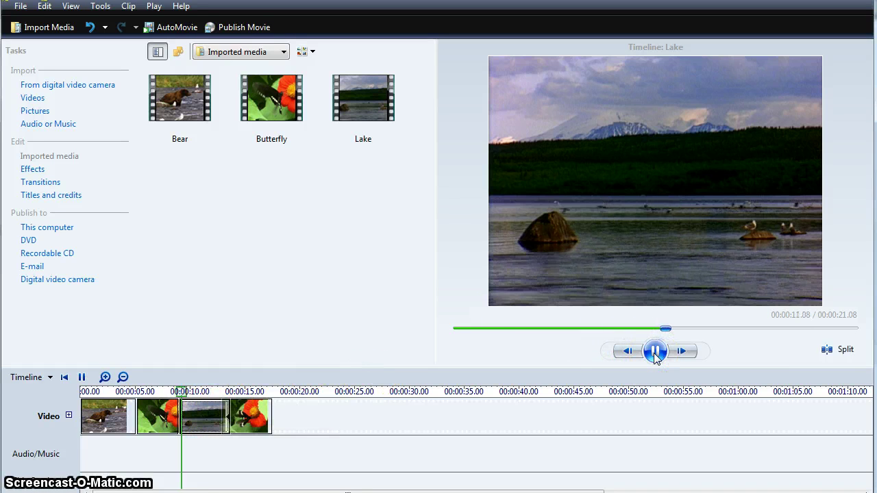
pyautogui.click(655, 353)
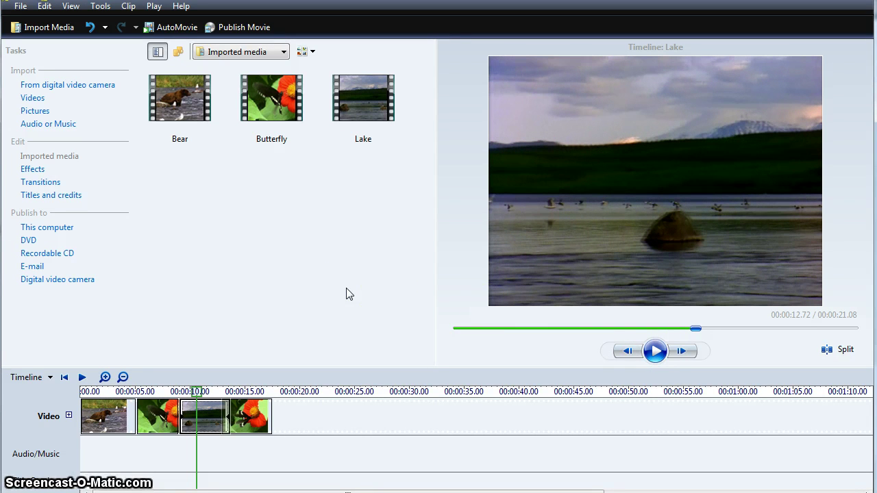
pyautogui.click(272, 259)
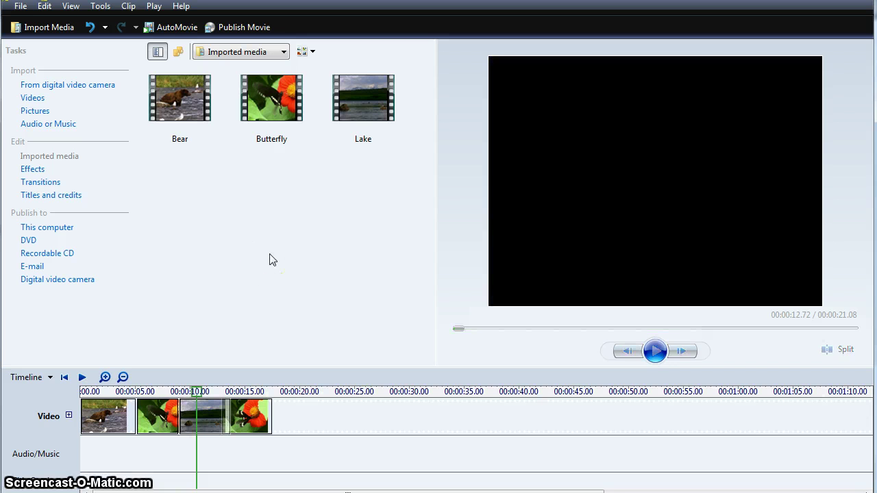
# Step: Import the picture kloroplastreaktionskab3 from the Pictures folder
pyautogui.click(34, 111)
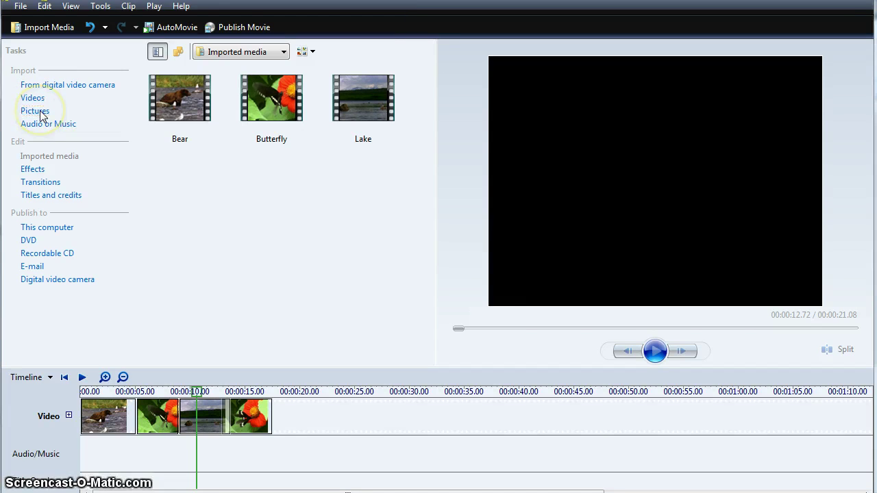
pyautogui.click(244, 172)
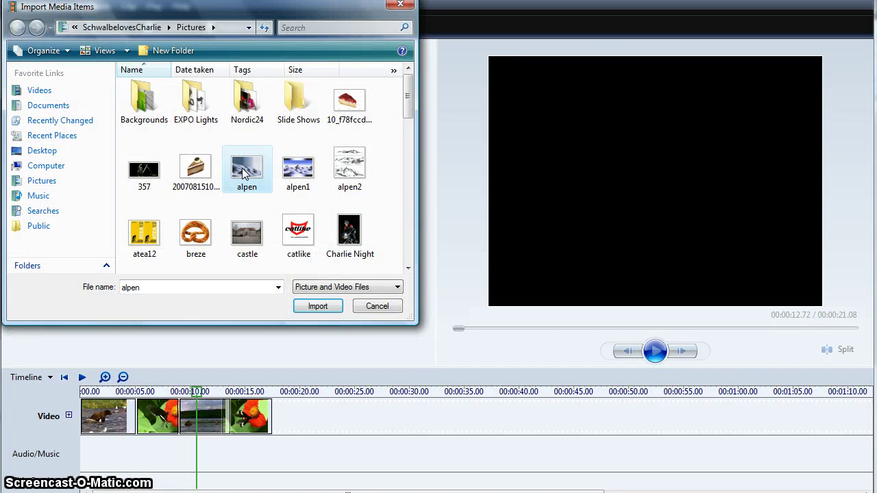
pyautogui.press('k')
pyautogui.press('k')
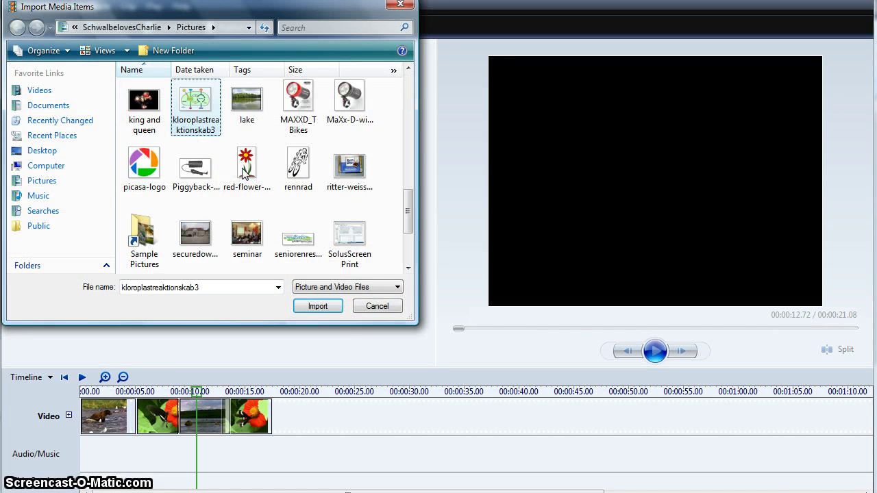
pyautogui.press('Return')
pyautogui.click(228, 218)
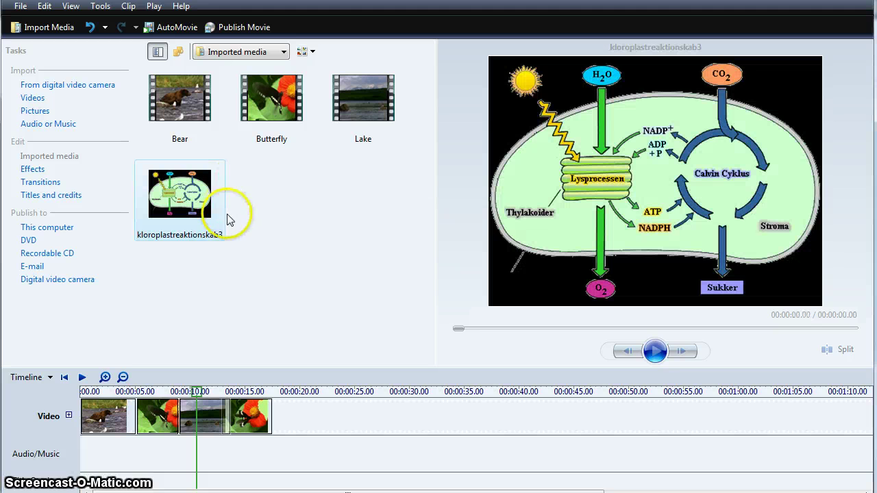
# Step: Place the kloroplastreaktionskab3 picture after the last Butterfly clip on the video track and preview it
pyautogui.moveTo(188, 204)
pyautogui.mouseDown()
pyautogui.moveTo(231, 255)
pyautogui.moveTo(290, 403)
pyautogui.moveTo(290, 361)
pyautogui.moveTo(339, 422)
pyautogui.mouseUp()
pyautogui.click(655, 351)
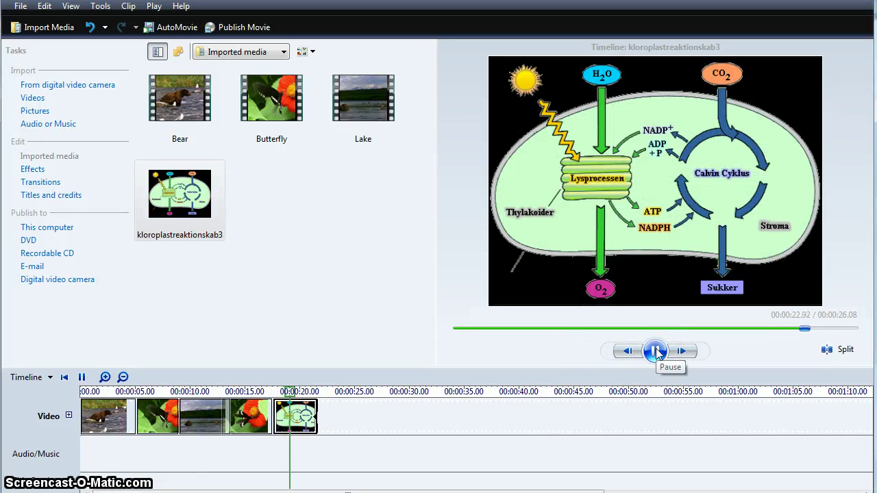
pyautogui.click(655, 351)
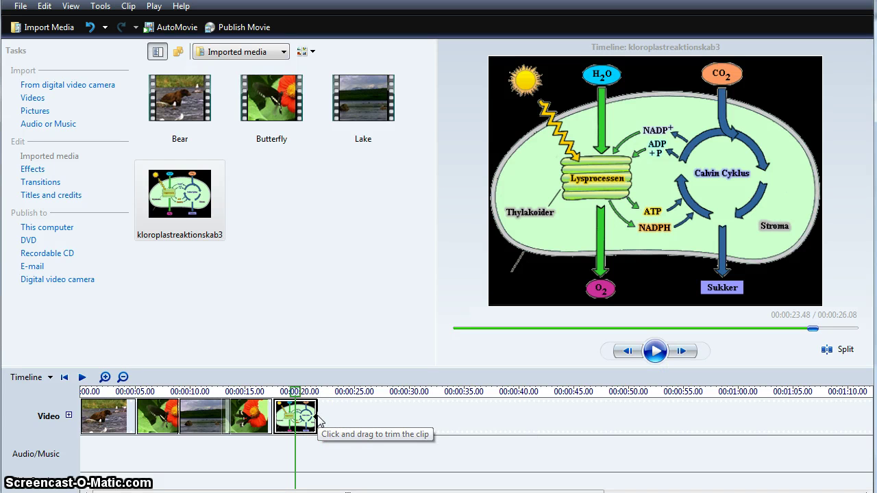
# Step: Stretch the picture clip on the timeline to about 18 seconds and shorten it again to about 1.2 seconds
pyautogui.click(318, 419)
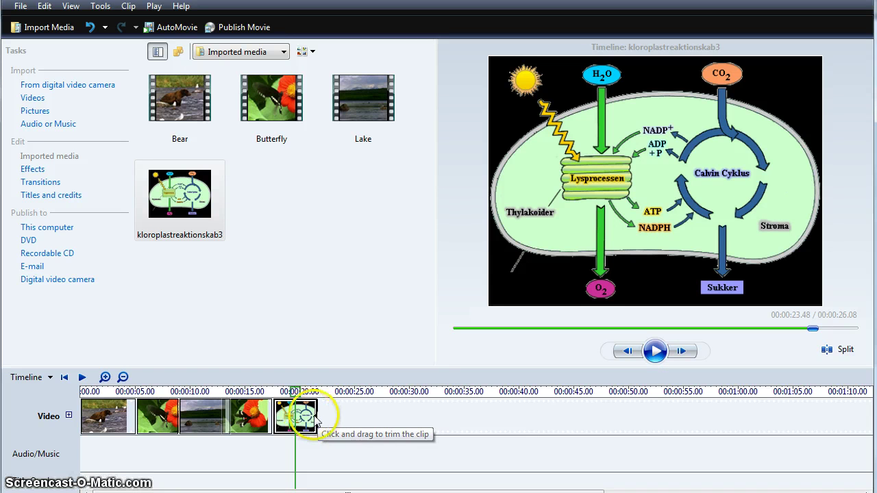
pyautogui.moveTo(318, 420); pyautogui.dragTo(442, 416)
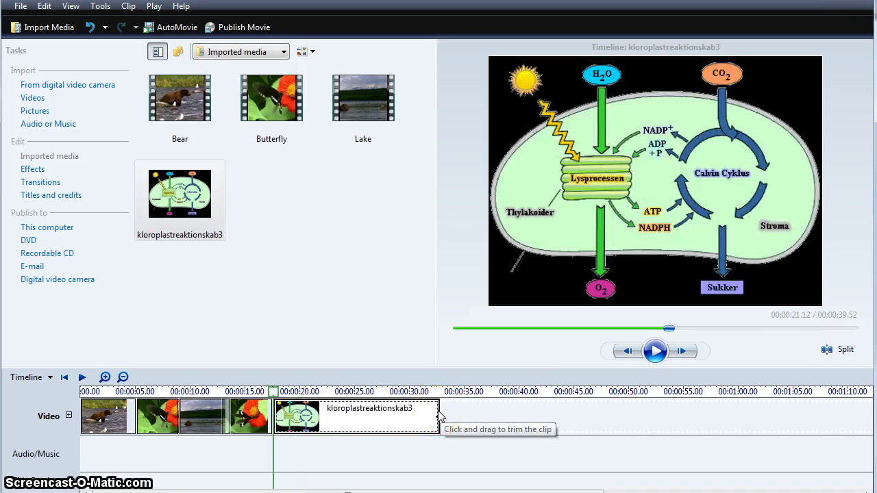
pyautogui.moveTo(440, 416); pyautogui.dragTo(286, 426)
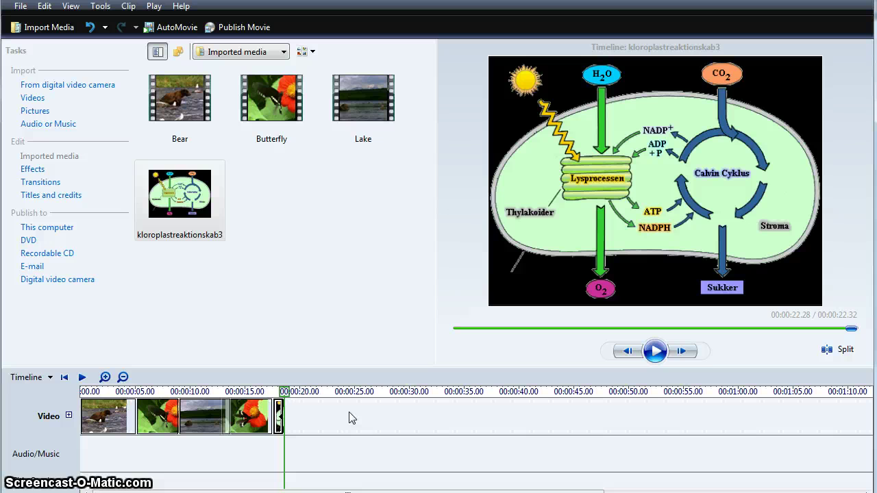
# Step: Add the title "Hej hej" before the Bear clip at the start of the movie and preview it
pyautogui.moveTo(284, 391); pyautogui.dragTo(86, 394)
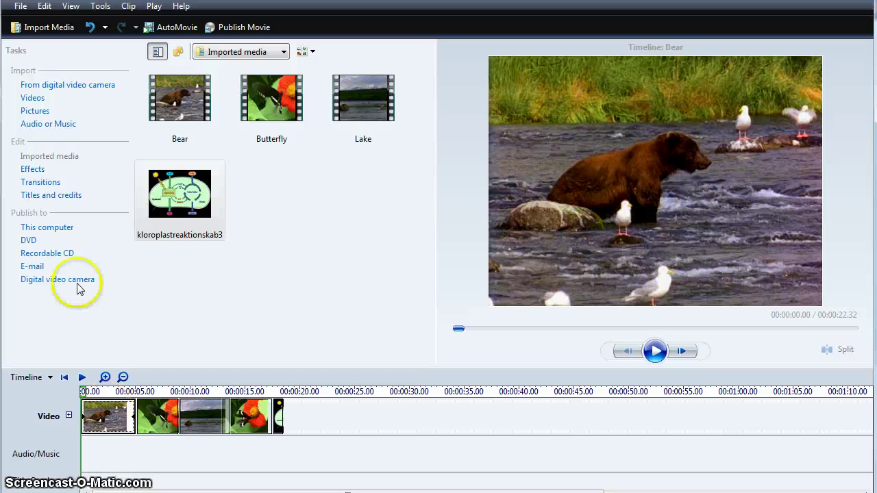
pyautogui.click(55, 197)
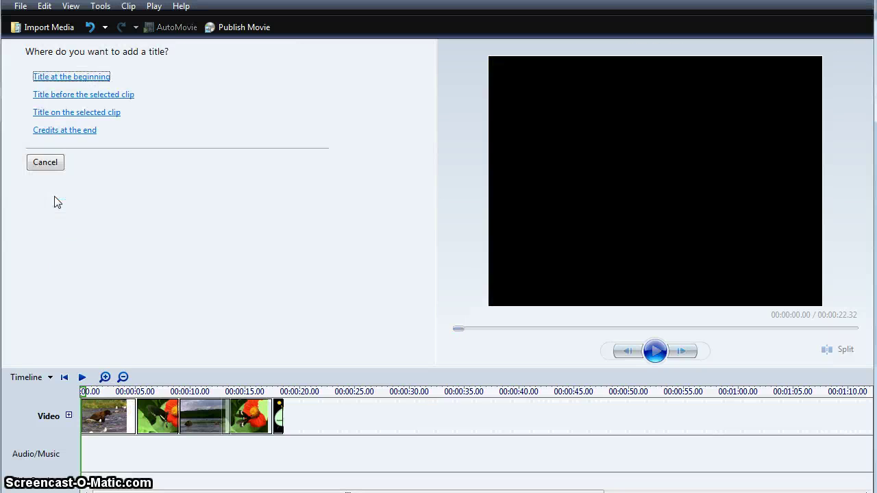
pyautogui.click(86, 102)
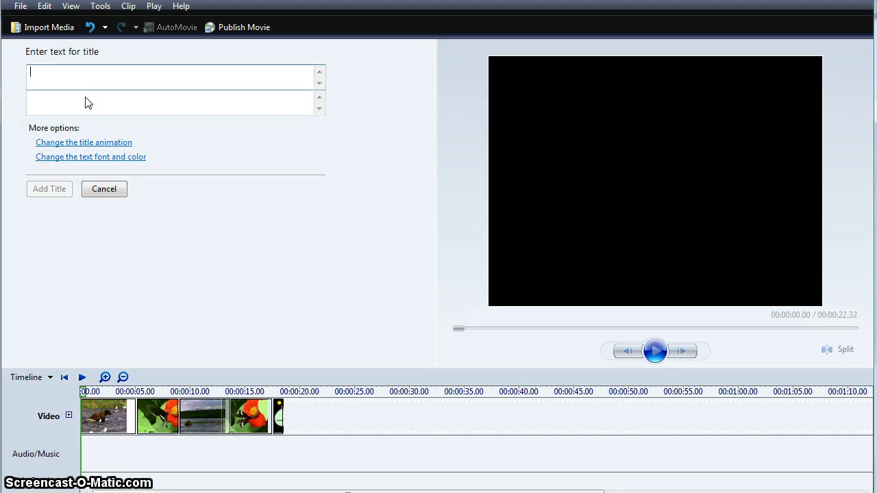
pyautogui.write('Hej hej')
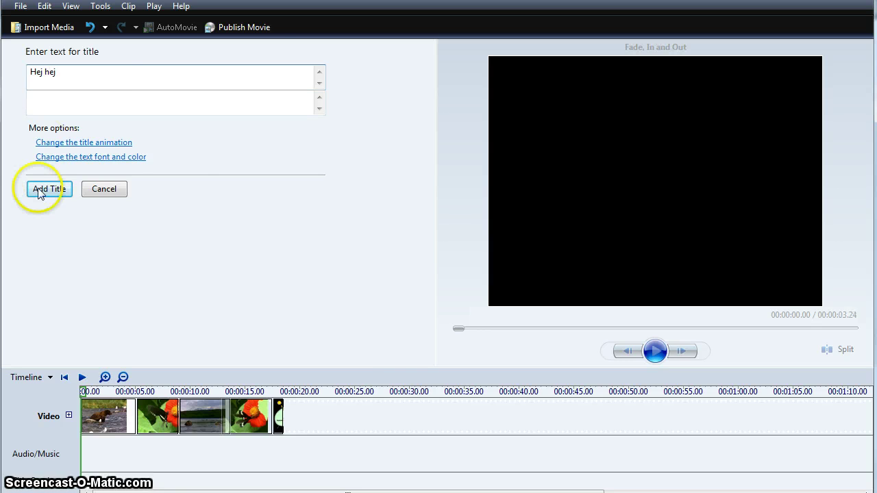
pyautogui.click(48, 190)
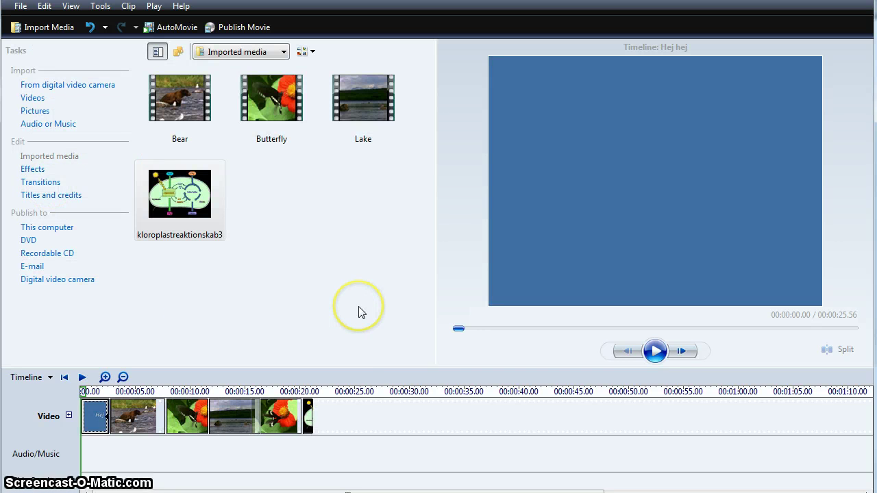
pyautogui.click(655, 352)
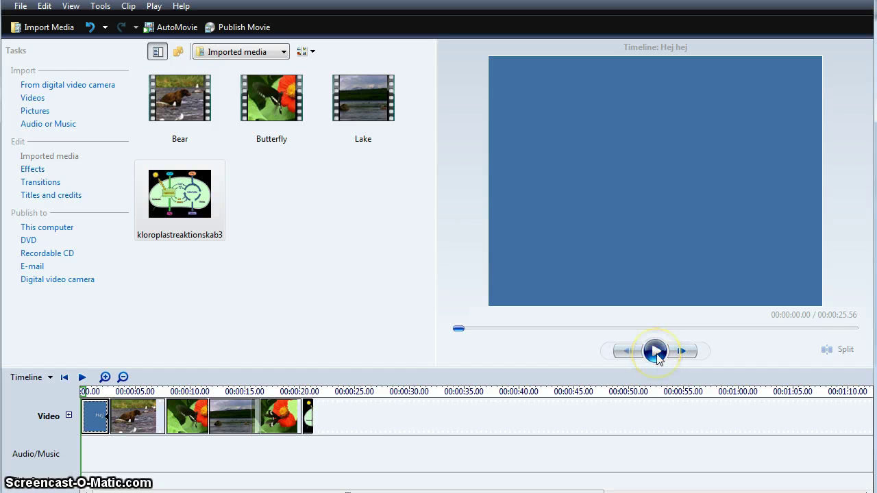
pyautogui.click(655, 351)
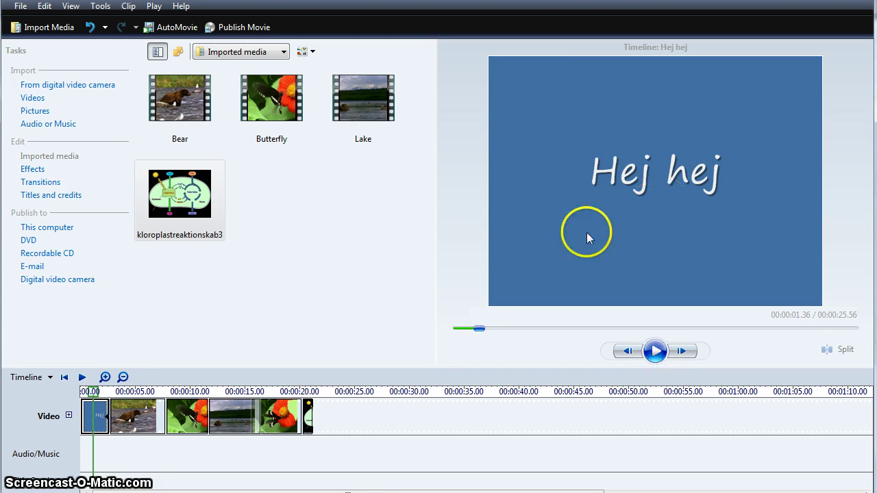
# Step: Overlay the title "A bear" on the Bear clip in the timeline
pyautogui.click(141, 410)
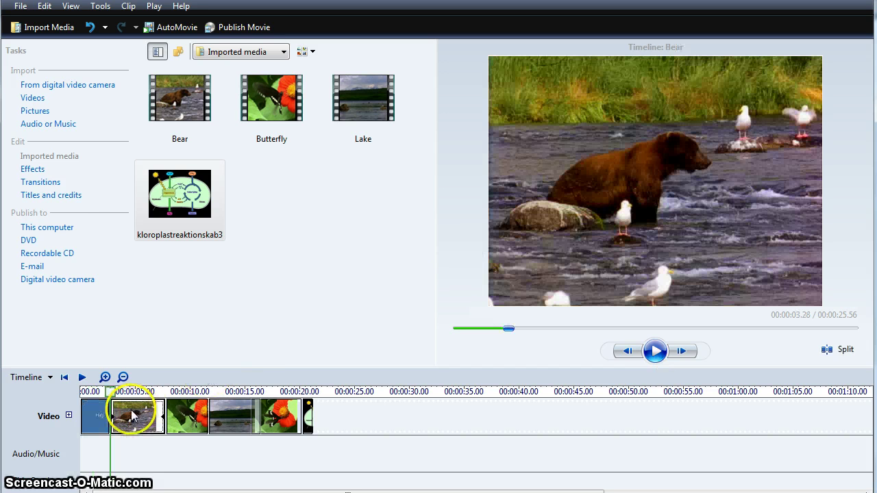
pyautogui.click(59, 202)
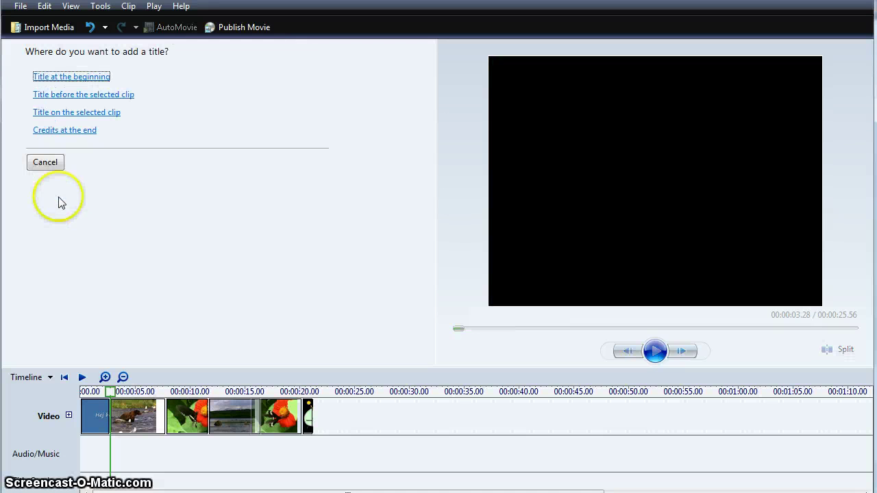
pyautogui.click(90, 113)
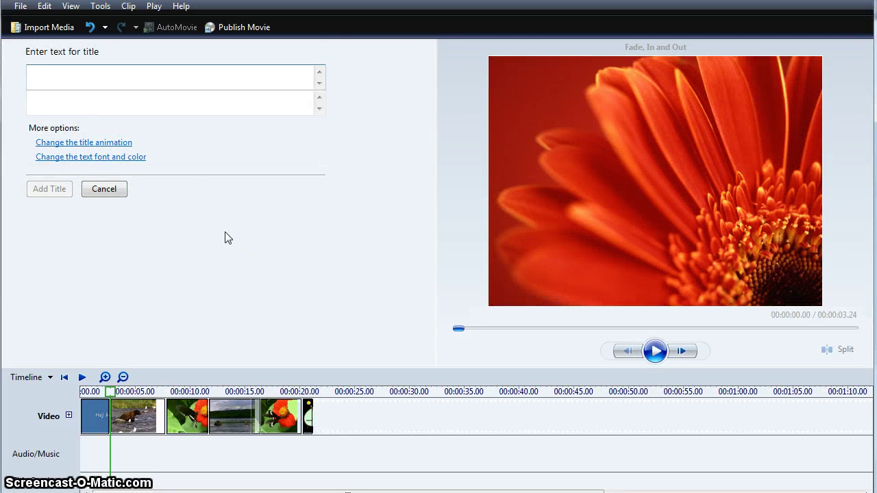
pyautogui.write('A bear')
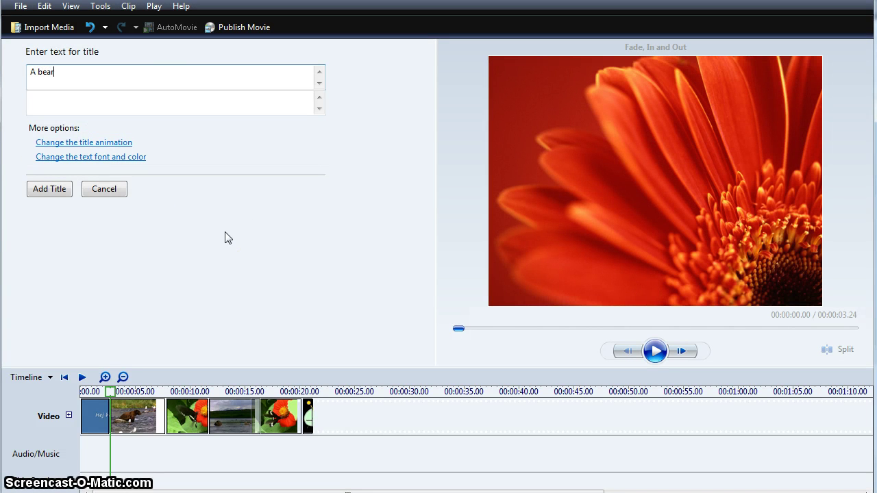
pyautogui.click(59, 190)
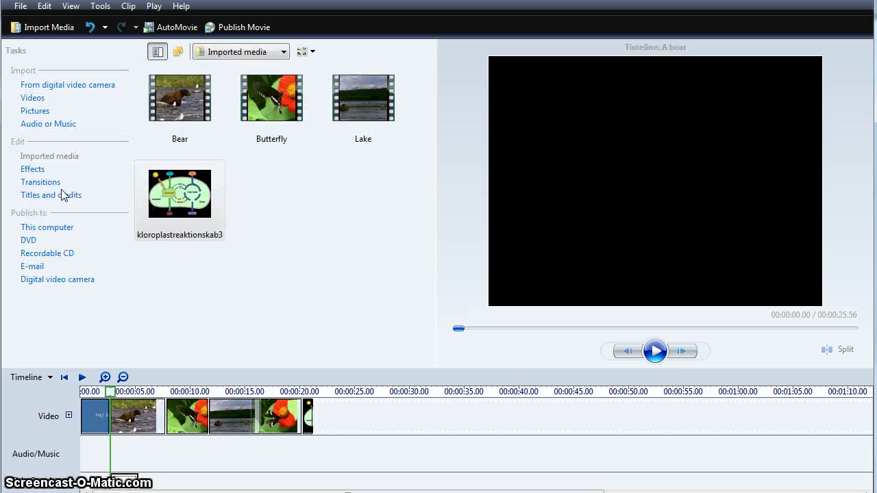
# Step: Lengthen the "A bear" title overlay to cover most of the Bear clip and preview it
pyautogui.moveTo(110, 478); pyautogui.dragTo(139, 483)
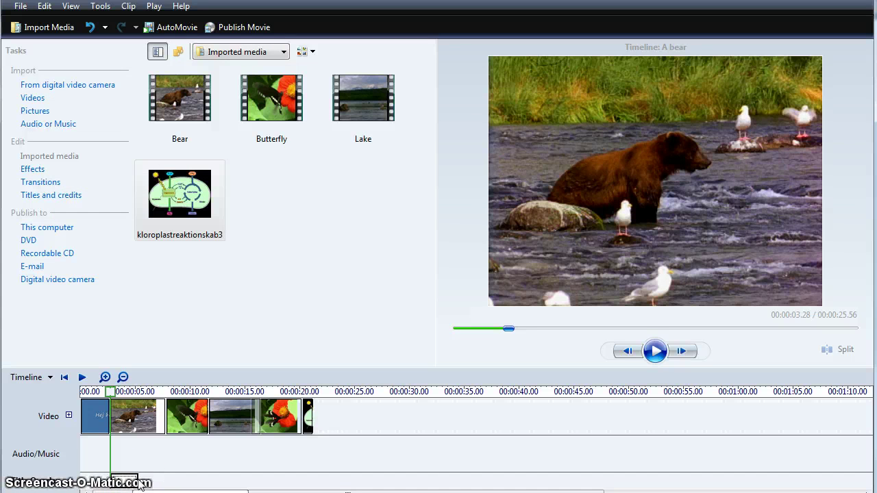
pyautogui.moveTo(139, 484); pyautogui.dragTo(170, 483)
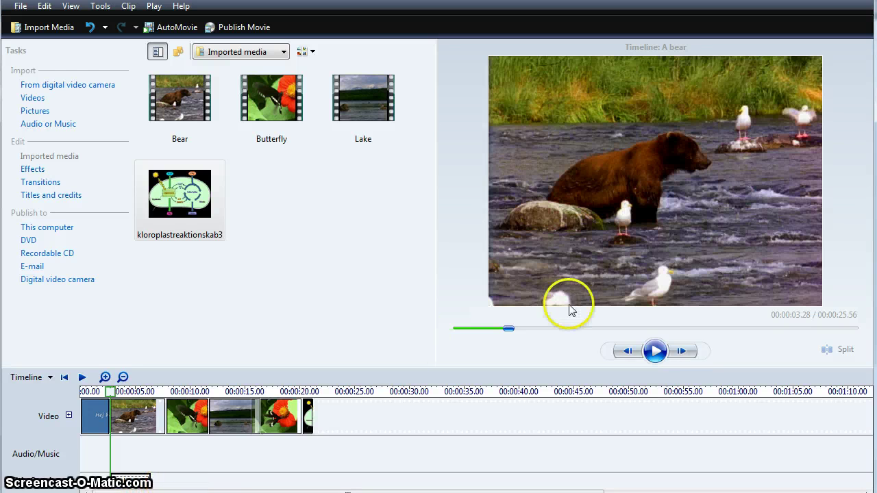
pyautogui.click(654, 351)
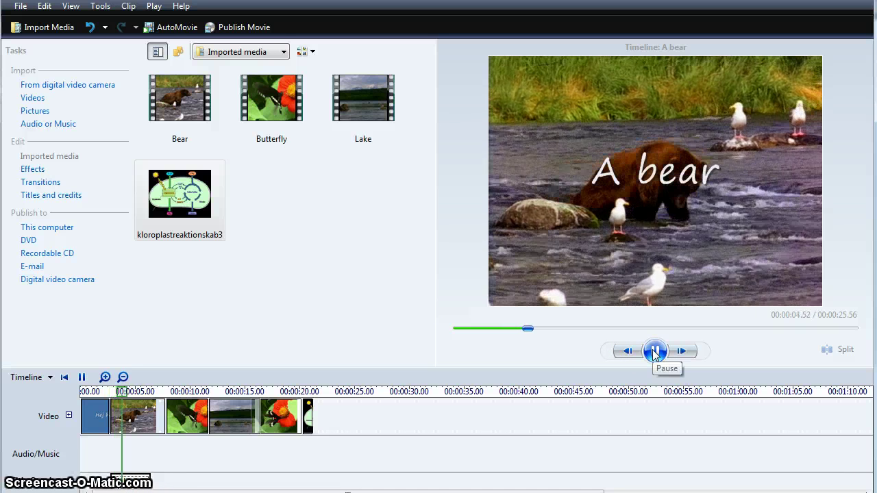
pyautogui.click(654, 351)
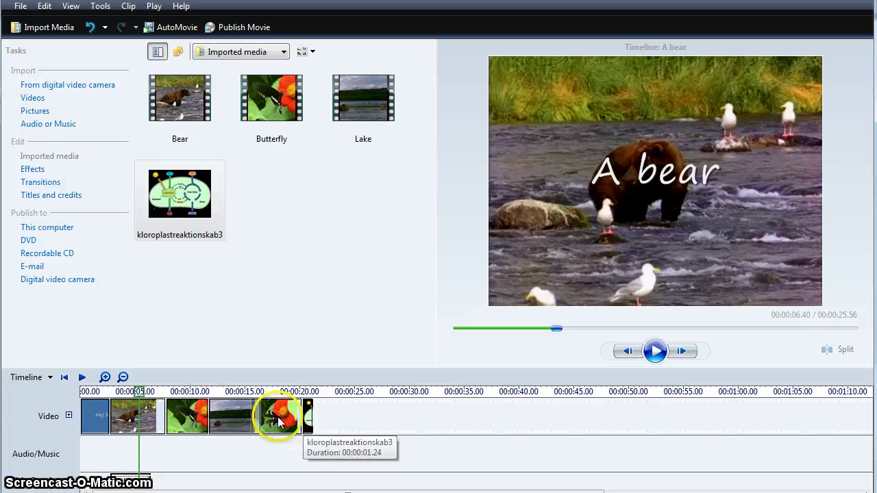
pyautogui.click(308, 419)
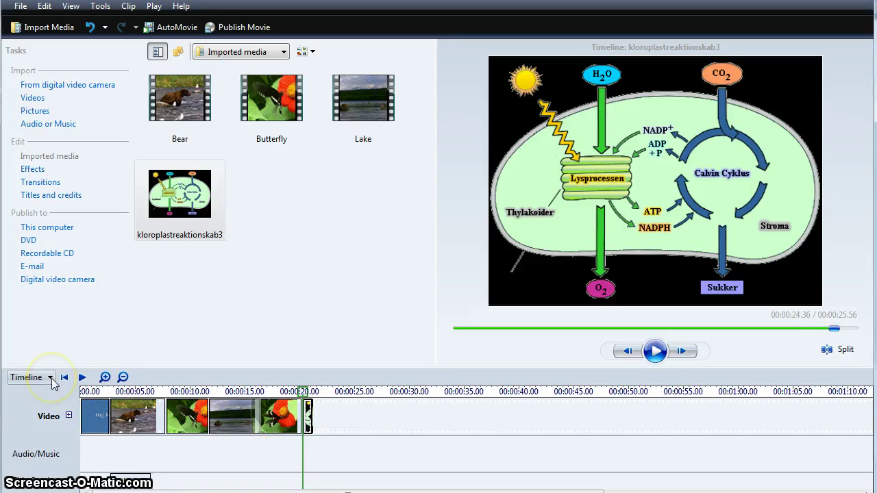
pyautogui.click(51, 378)
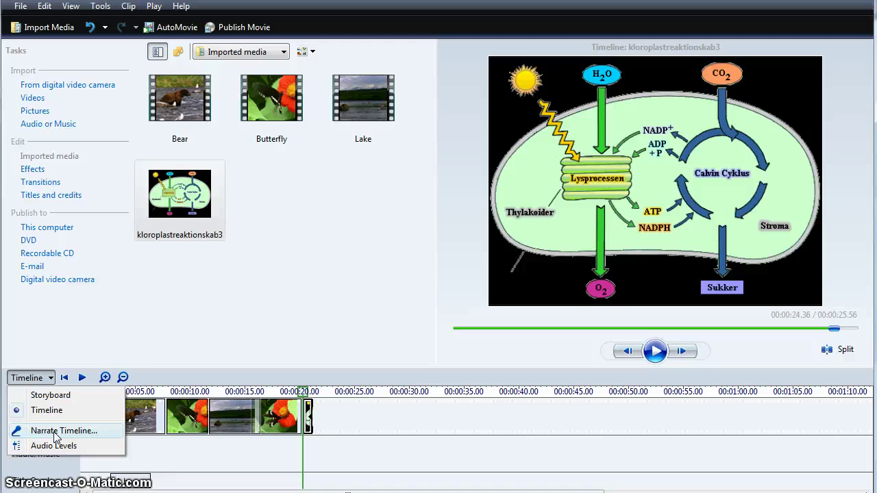
pyautogui.click(277, 304)
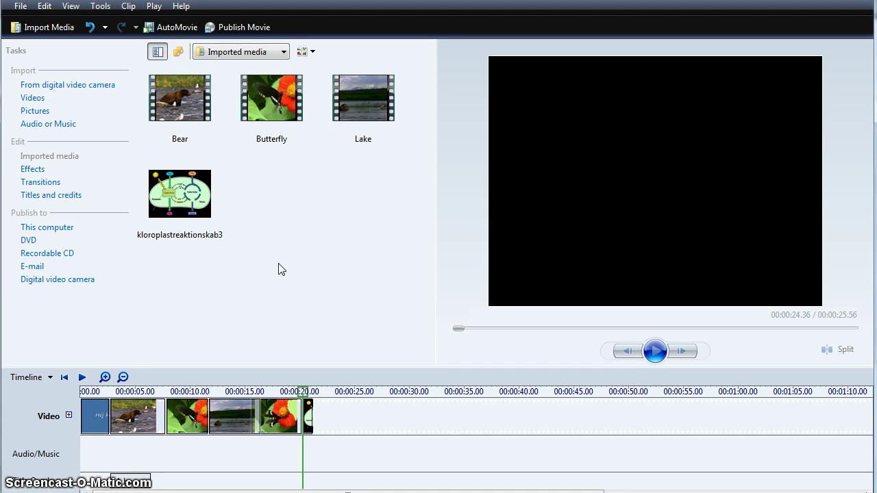
# Step: Import the song "I Ka Barra (Your Work)" from Sample Music and place it at the start of the Audio/Music track
pyautogui.click(48, 124)
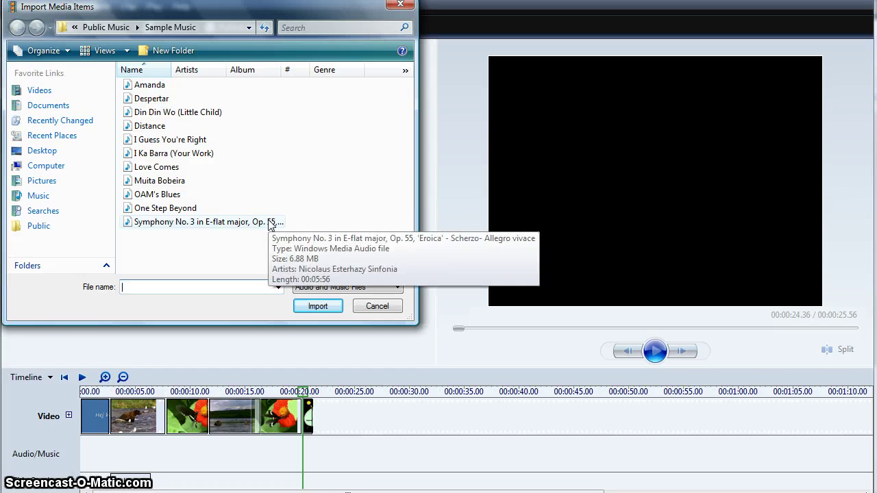
pyautogui.click(150, 155)
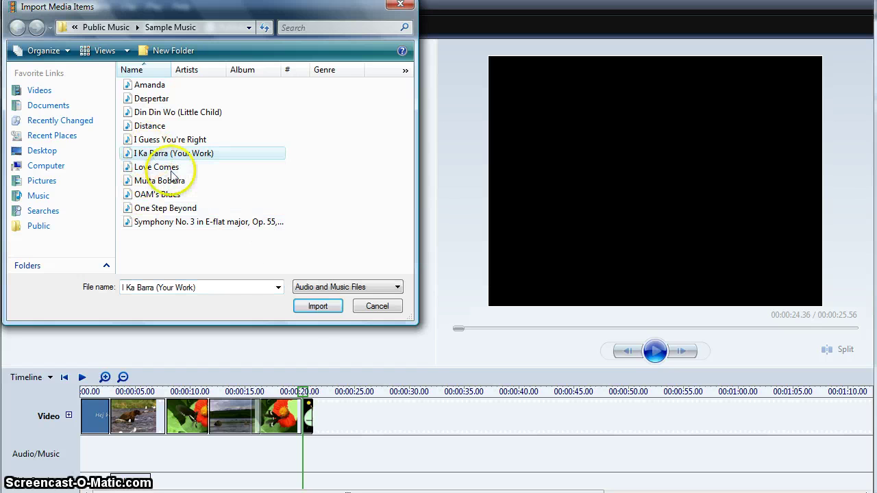
pyautogui.click(302, 306)
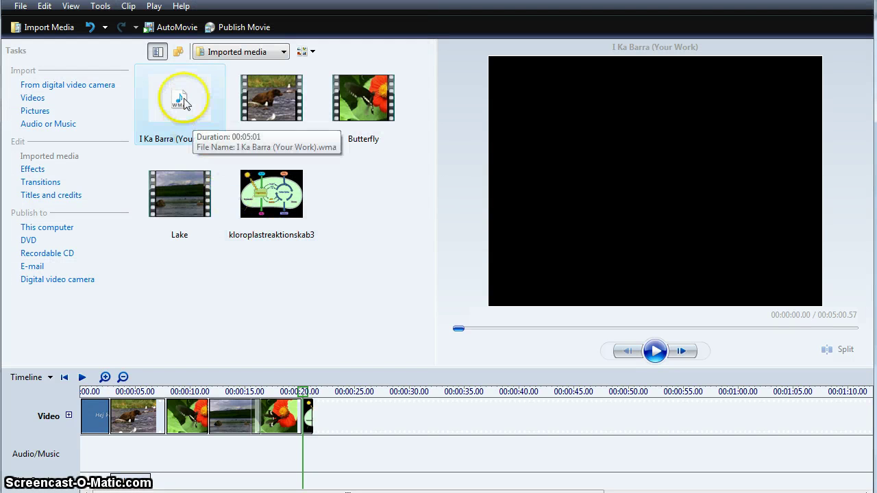
pyautogui.moveTo(184, 103); pyautogui.dragTo(28, 454)
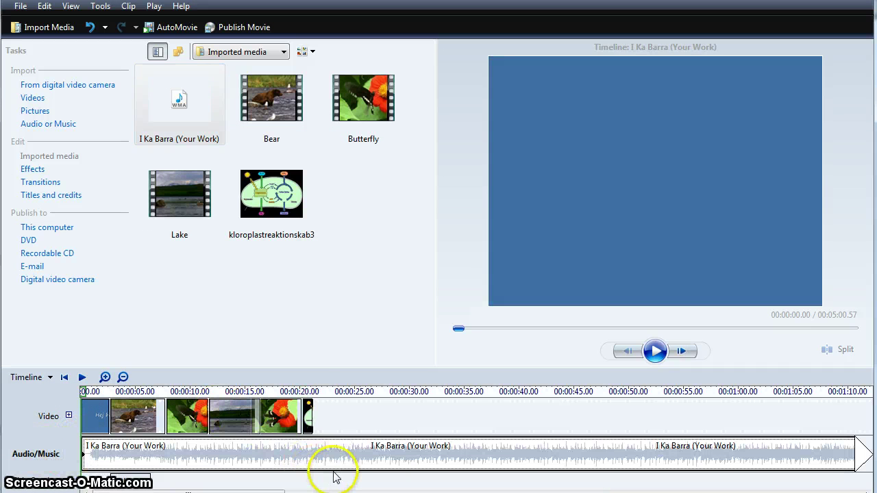
# Step: Split the music clip where the video ends and delete the part that runs past it
pyautogui.click(313, 392)
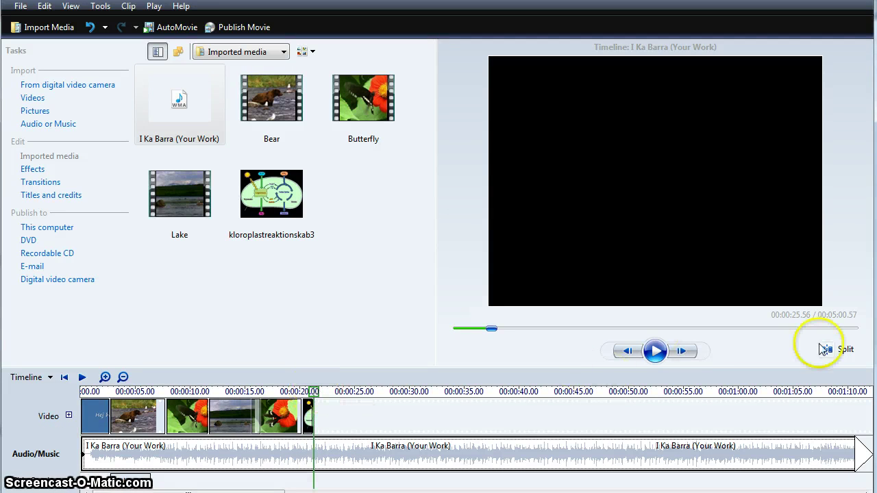
pyautogui.click(832, 353)
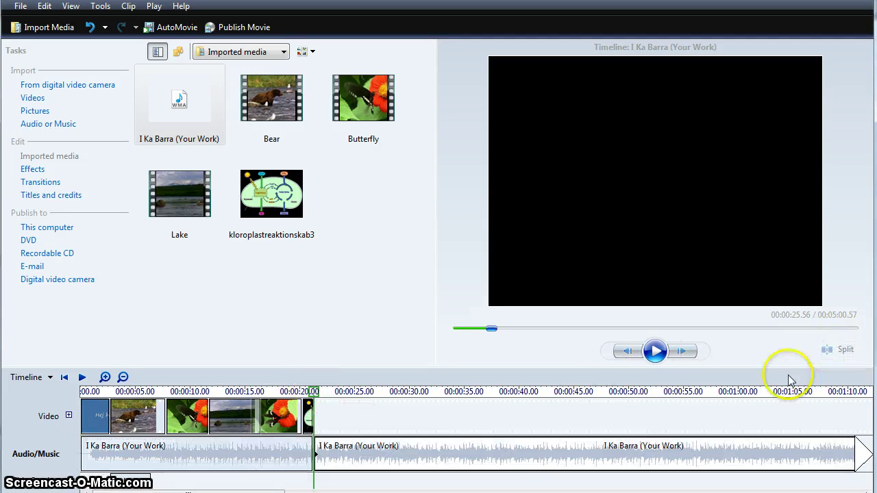
pyautogui.click(447, 449)
pyautogui.press('Delete')
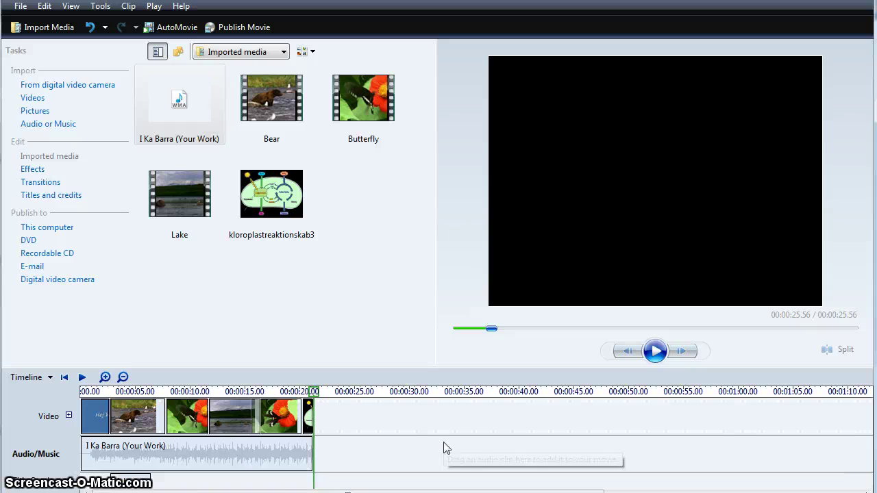
# Step: Play the timeline from the start of the Lake clip to check how the music sounds with the video
pyautogui.click(250, 464)
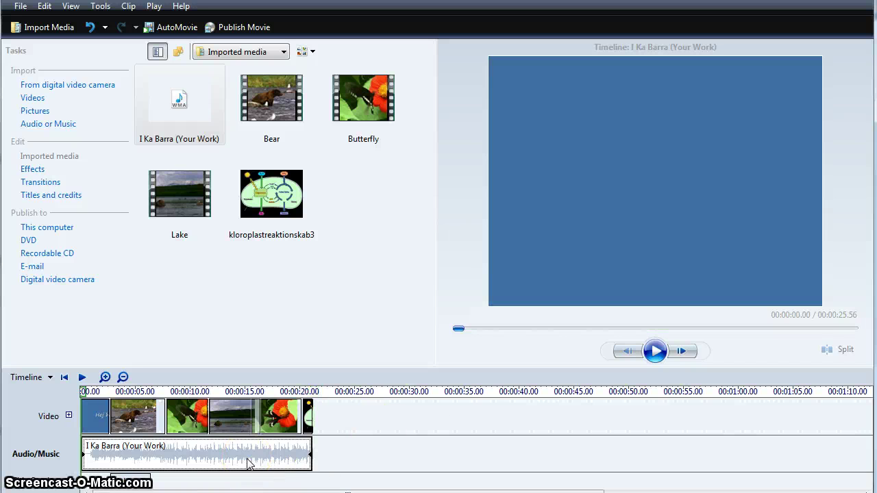
pyautogui.click(246, 389)
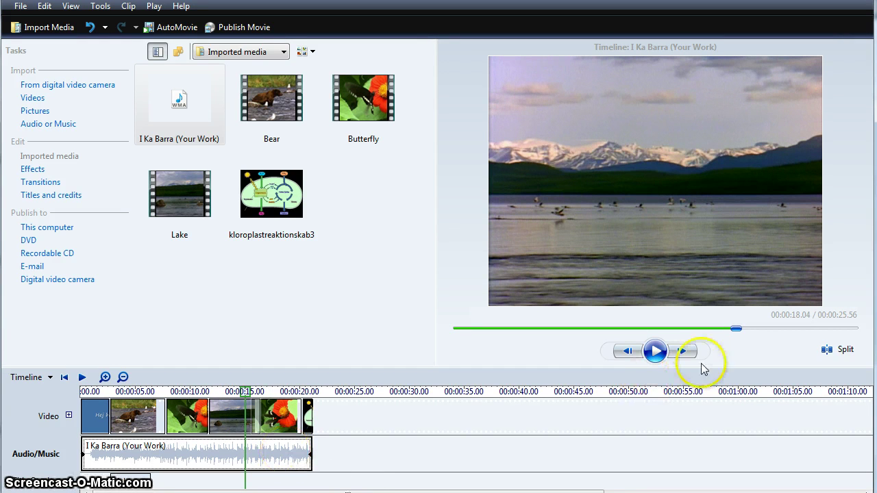
pyautogui.click(276, 423)
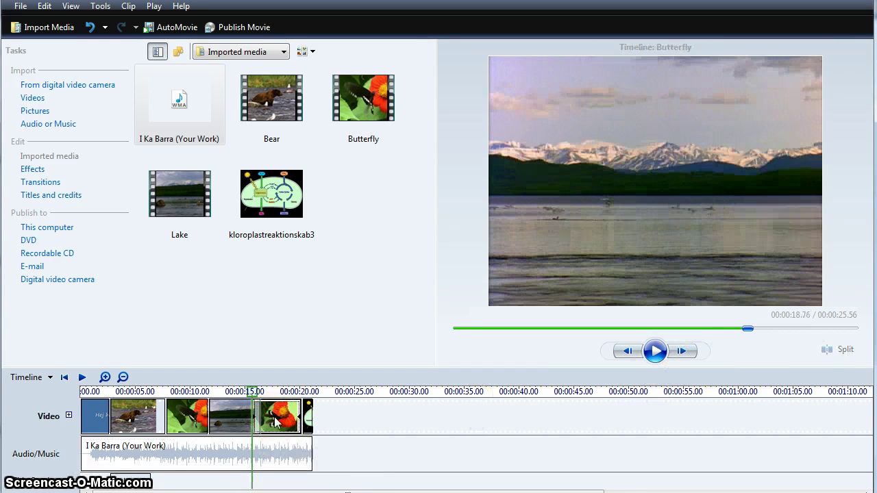
pyautogui.moveTo(276, 423); pyautogui.dragTo(280, 377)
pyautogui.click(225, 418)
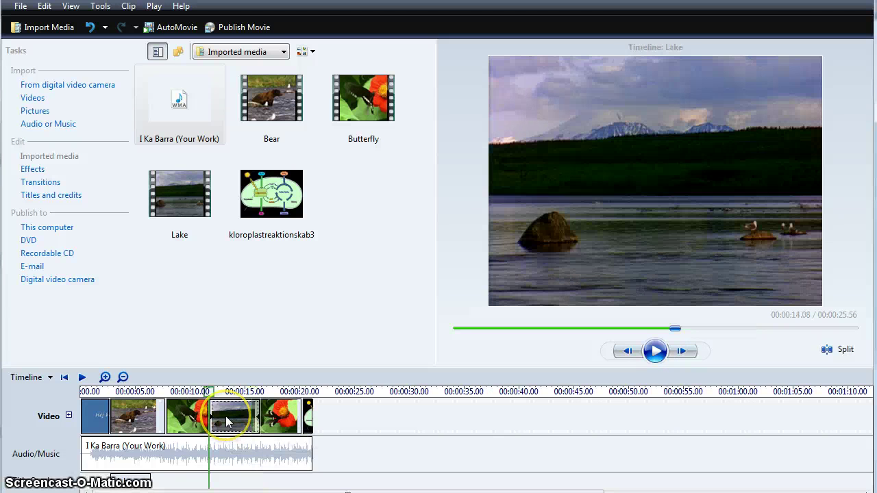
pyautogui.click(238, 457)
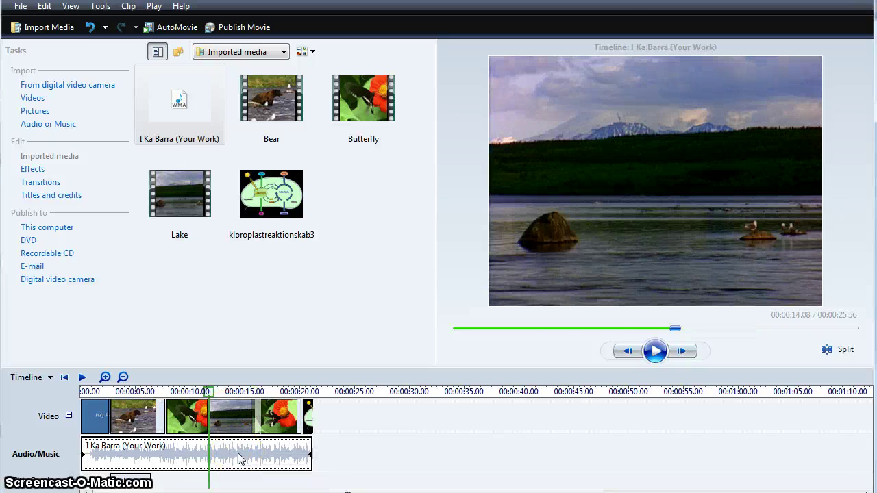
pyautogui.click(654, 350)
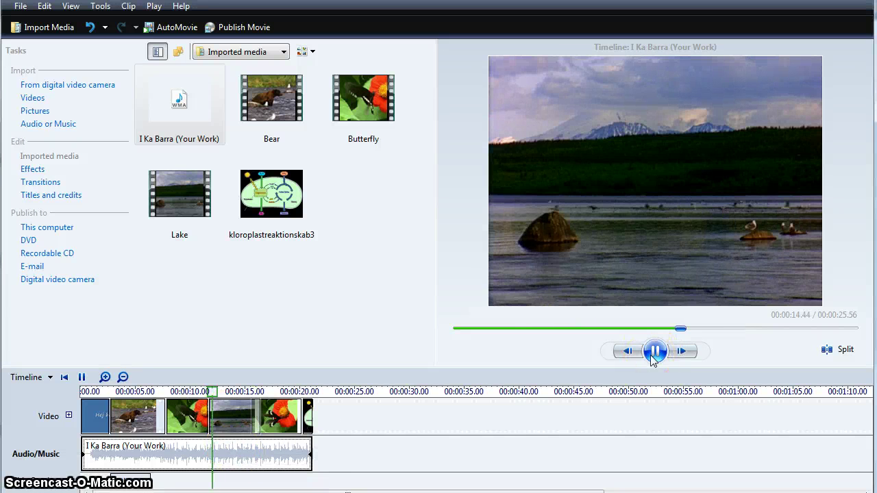
pyautogui.click(653, 352)
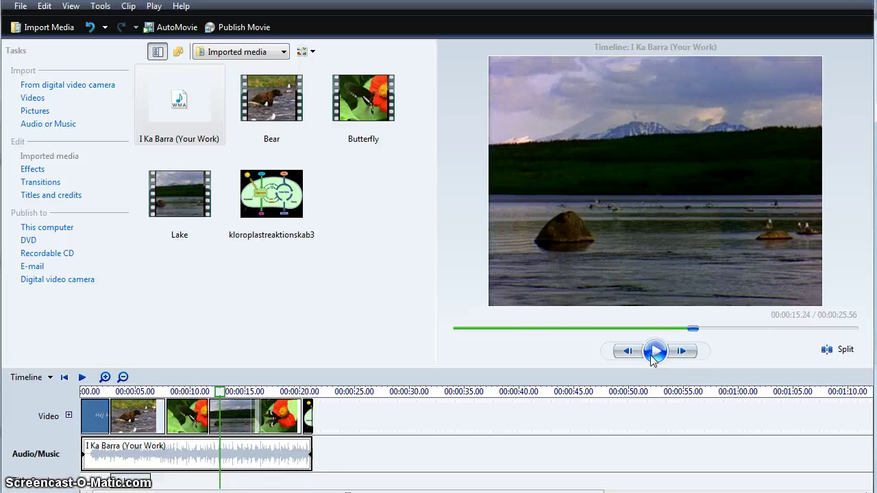
# Step: Lower the music clip's volume to a low level and preview the result over the Lake clip
pyautogui.rightClick(250, 456)
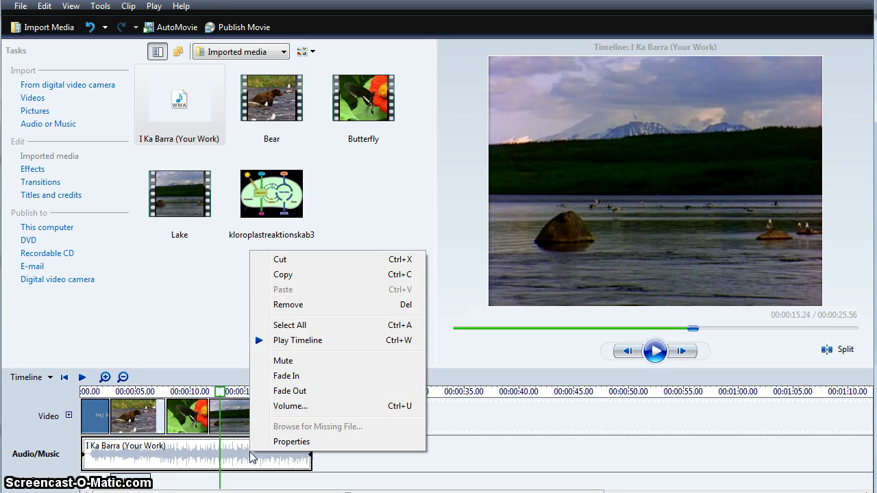
pyautogui.click(325, 405)
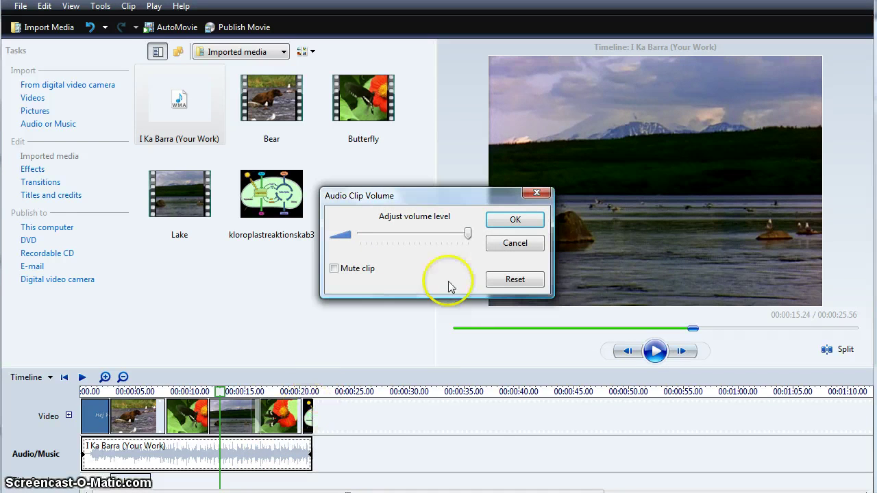
pyautogui.moveTo(470, 236); pyautogui.dragTo(380, 237)
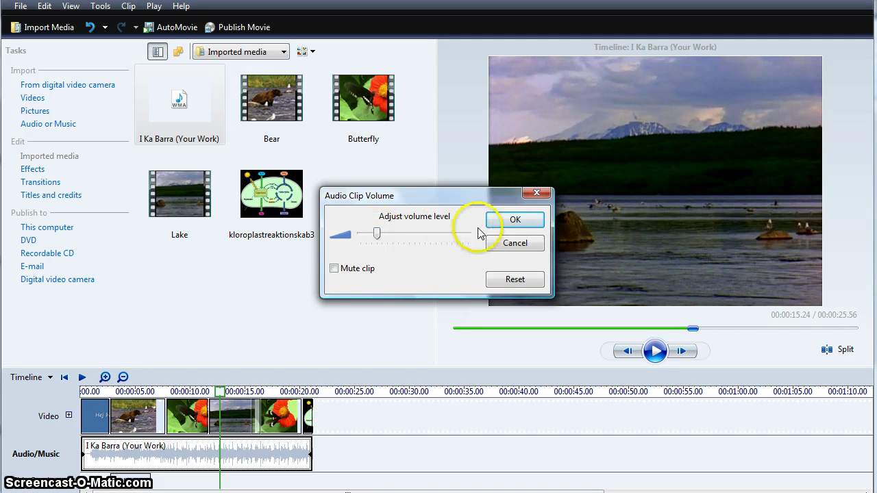
pyautogui.click(510, 220)
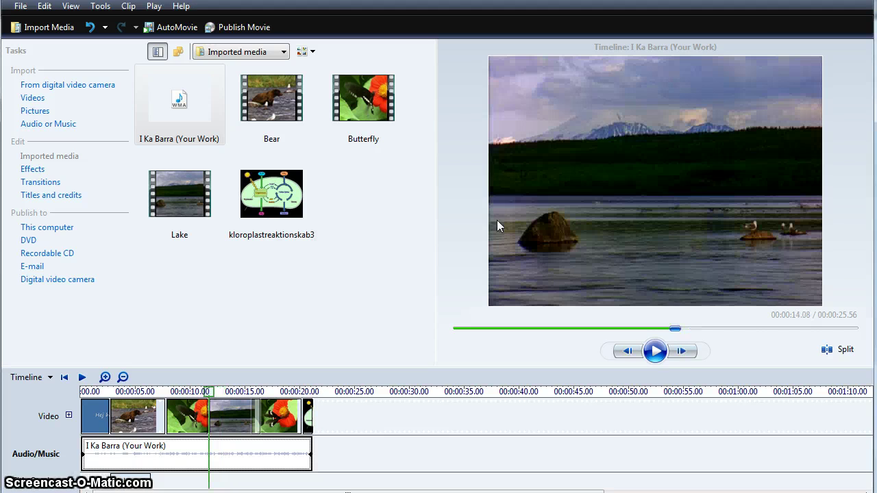
pyautogui.click(655, 351)
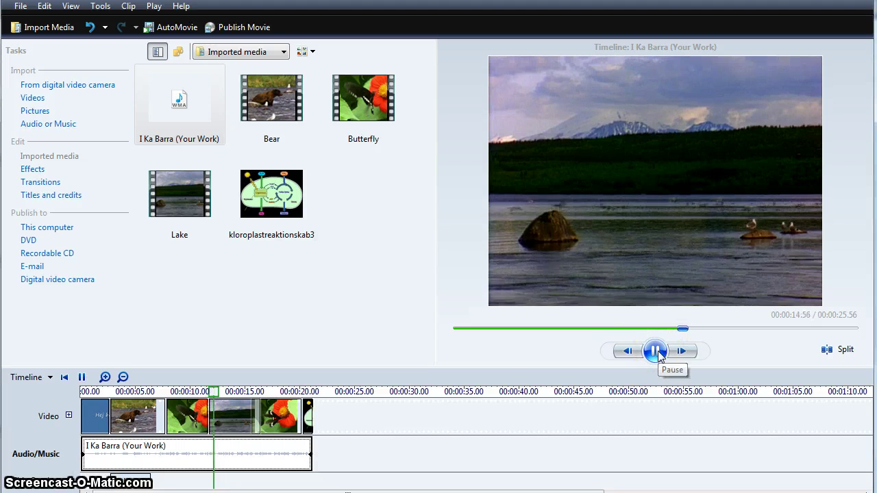
pyautogui.click(655, 351)
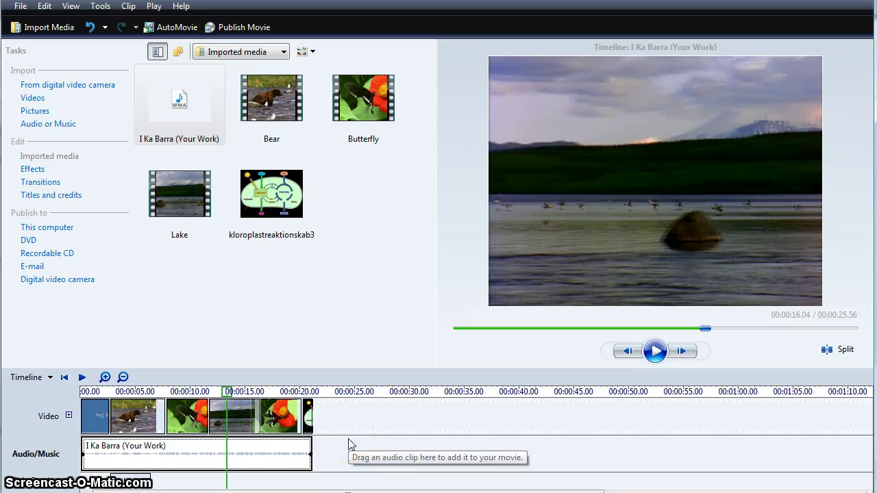
# Step: Publish the movie to this computer as test_2 in the Videos folder, using the best quality for playback setting
pyautogui.click(45, 229)
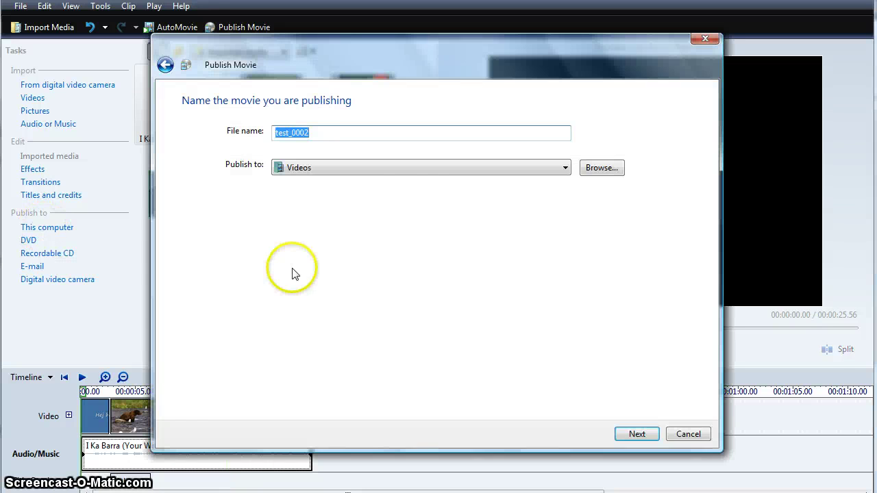
pyautogui.click(328, 133)
pyautogui.press('BackSpace')
pyautogui.press('BackSpace')
pyautogui.press('BackSpace')
pyautogui.press('BackSpace')
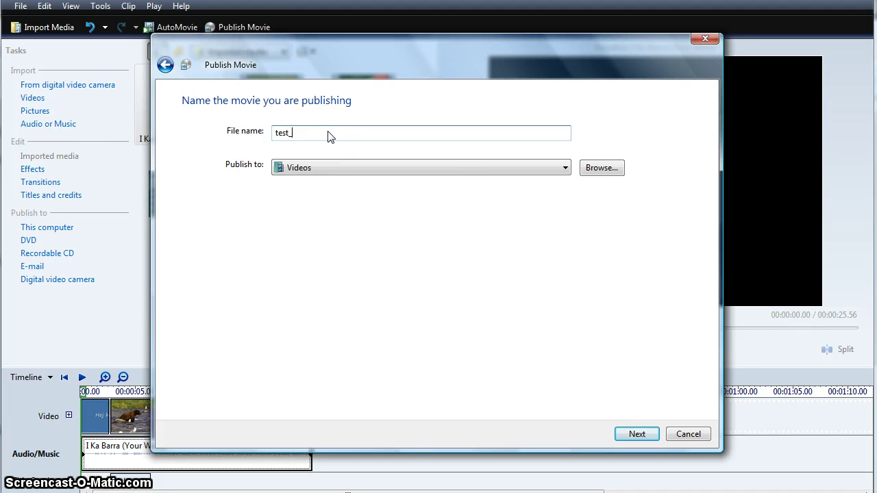
pyautogui.write('2')
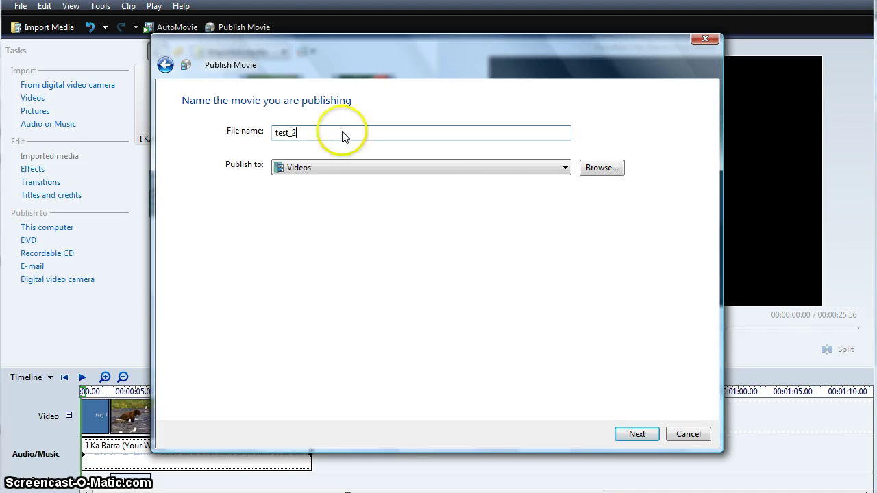
pyautogui.click(637, 438)
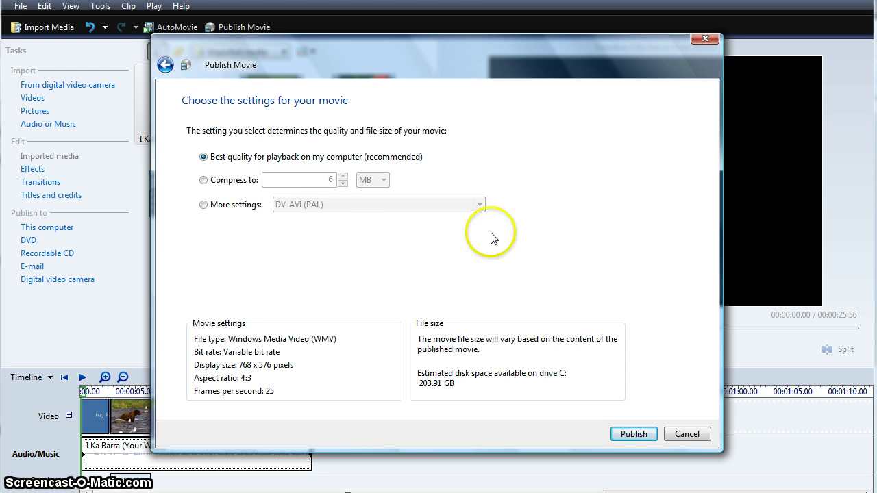
pyautogui.click(633, 435)
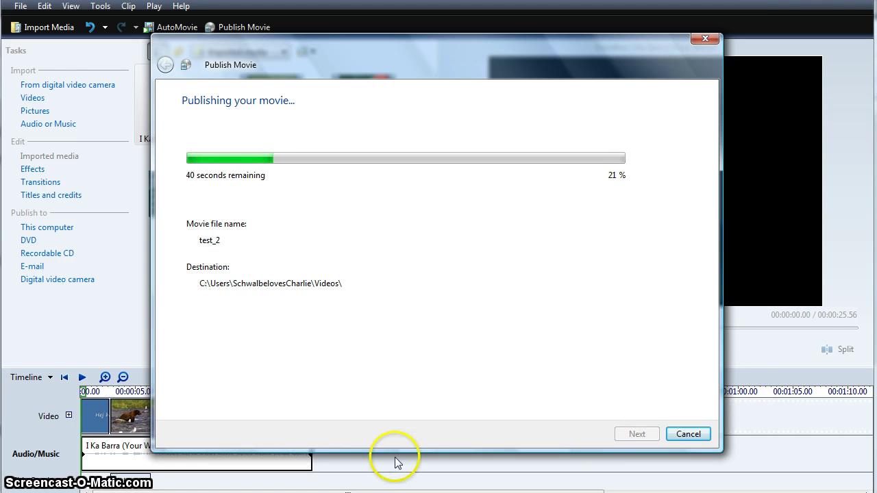
# Step: Switch to the web browser showing the YouTube account creation page
pyautogui.click(274, 473)
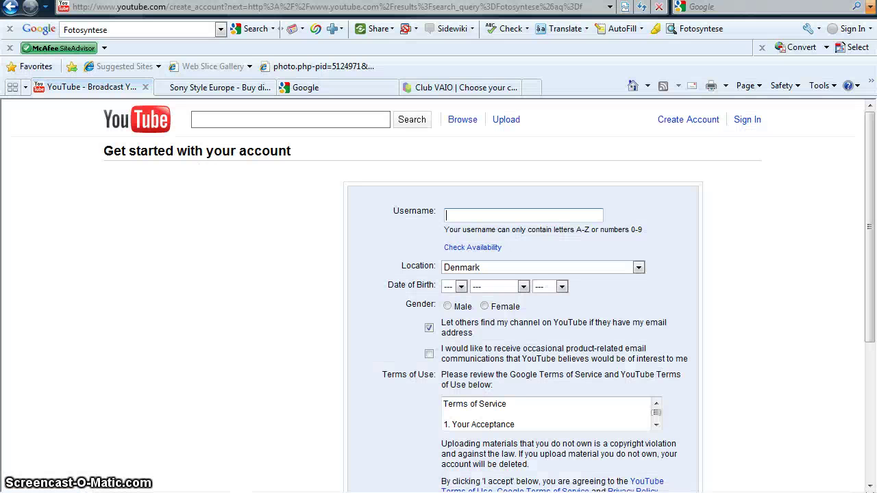